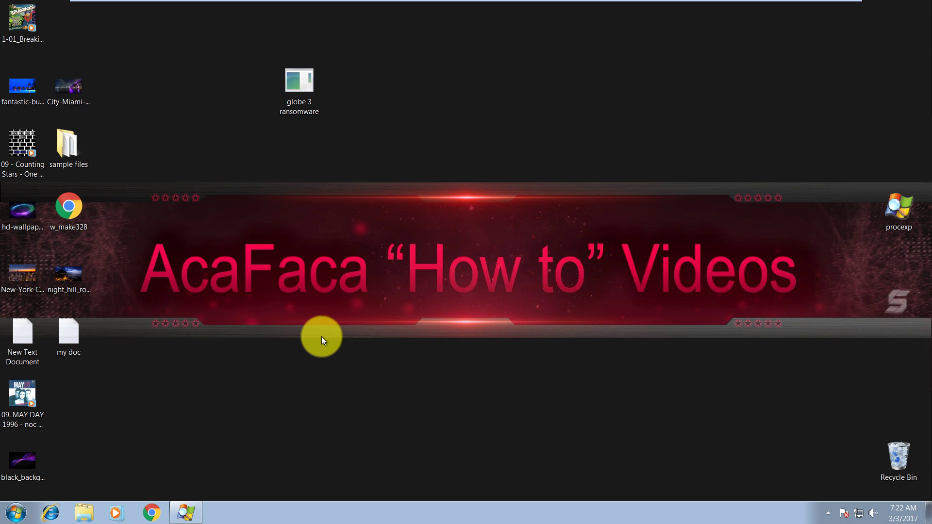
Check the current date and time in the taskbar clock flyout, then dismiss it
{"action": "left_click", "coordinate": [901, 511]}
{"action": "left_click", "coordinate": [559, 348]}
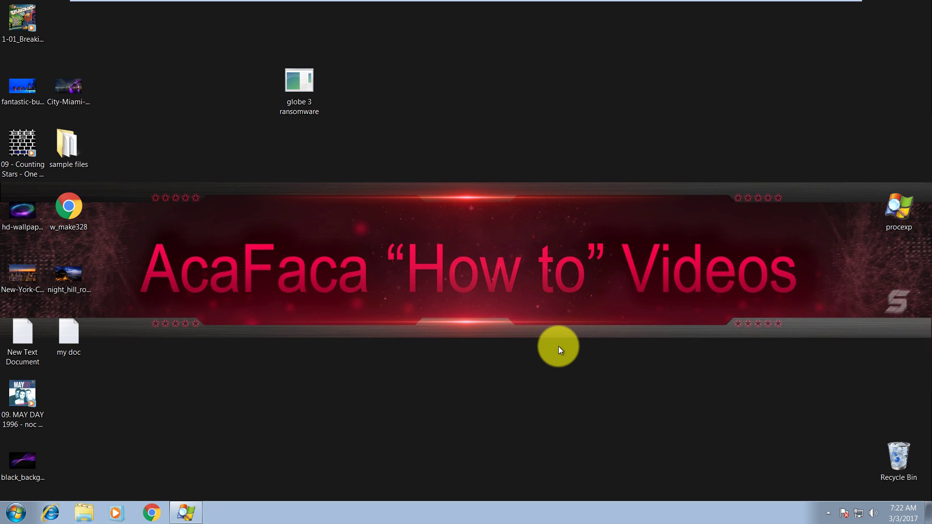
Move the globe 3 ransomware icon down-left and run it as administrator with Process Explorer up
{"action": "left_click_drag", "start_coordinate": [297, 83], "coordinate": [251, 146]}
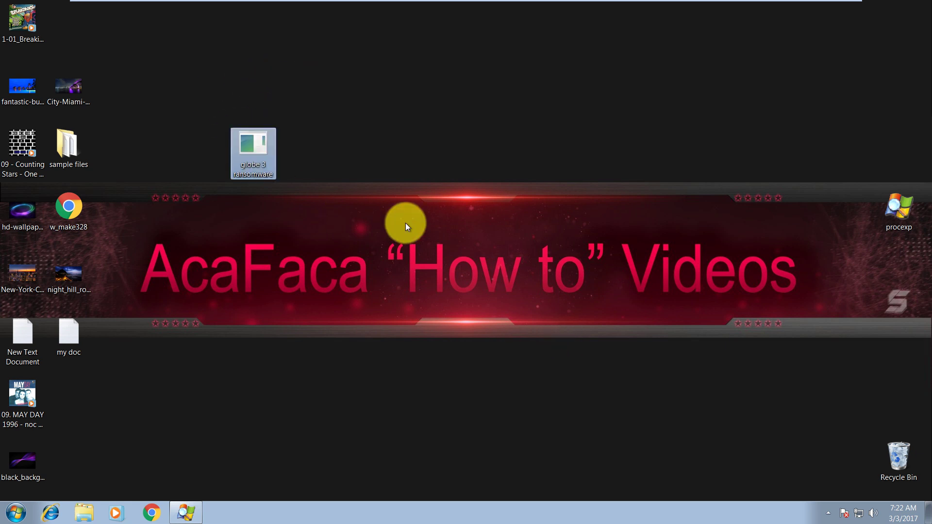
{"action": "left_click", "coordinate": [187, 513]}
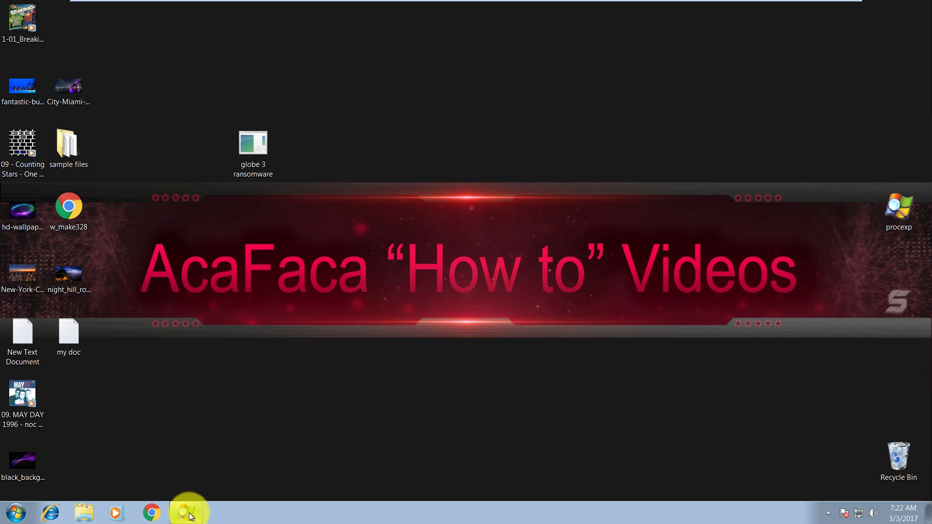
{"action": "left_click", "coordinate": [597, 290]}
{"action": "right_click", "coordinate": [258, 140]}
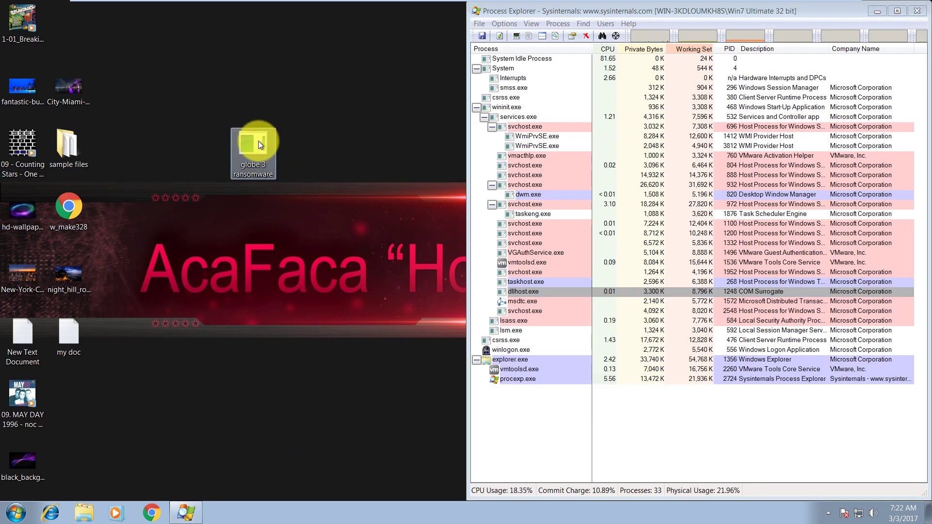
{"action": "left_click", "coordinate": [279, 161]}
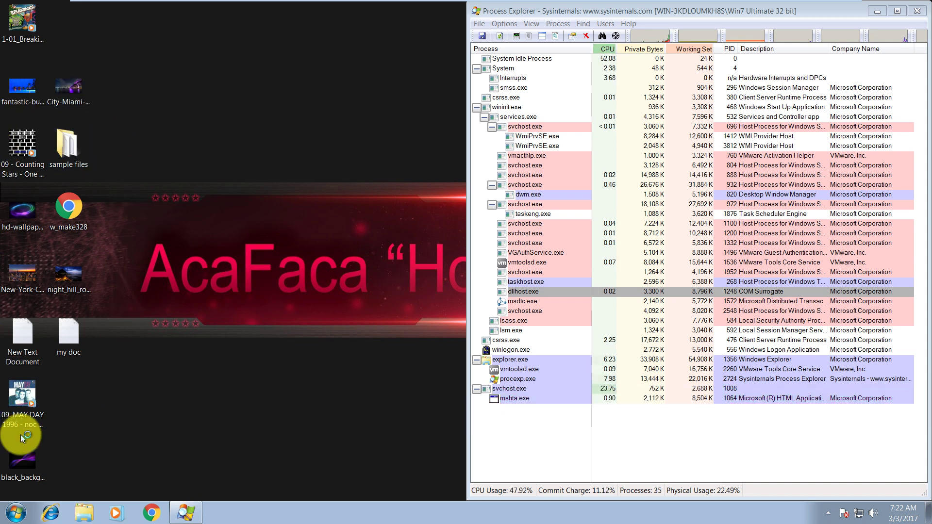
Check the full City-Miami and Counting Stars file names, then inspect the new mshta.exe process
{"action": "left_click", "coordinate": [68, 83]}
{"action": "left_click", "coordinate": [26, 166]}
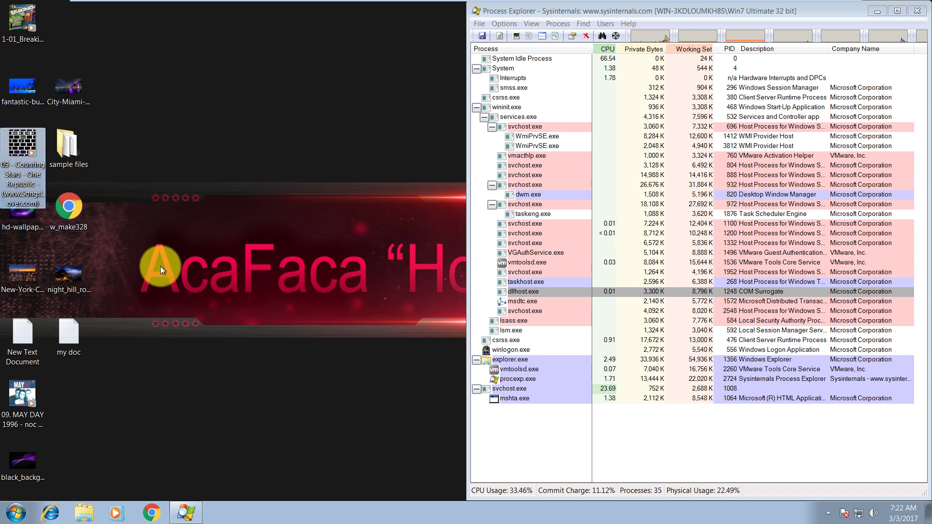
{"action": "left_click", "coordinate": [132, 311]}
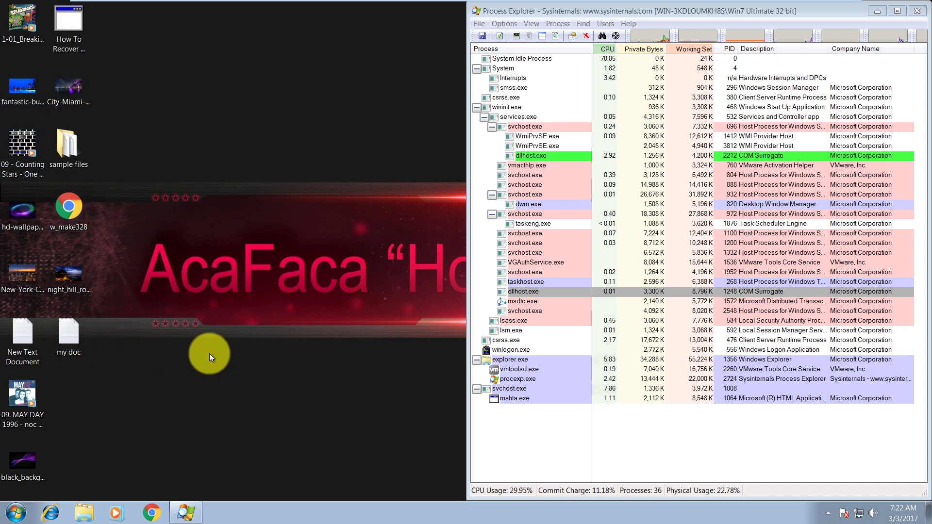
{"action": "left_click", "coordinate": [500, 408]}
{"action": "mouse_move", "coordinate": [591, 410]}
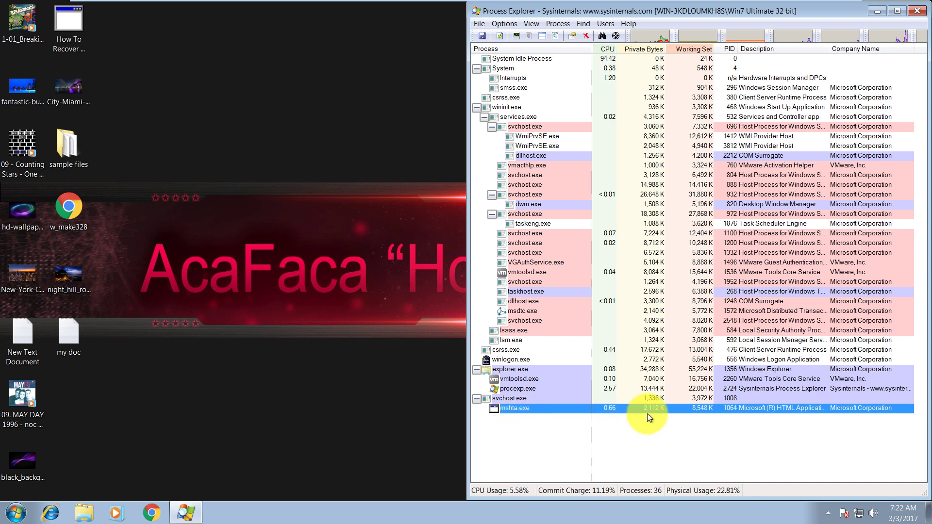
Refresh the desktop to reveal the encrypted files, then close the svchost crash and Application Error messages
{"action": "right_click", "coordinate": [206, 115]}
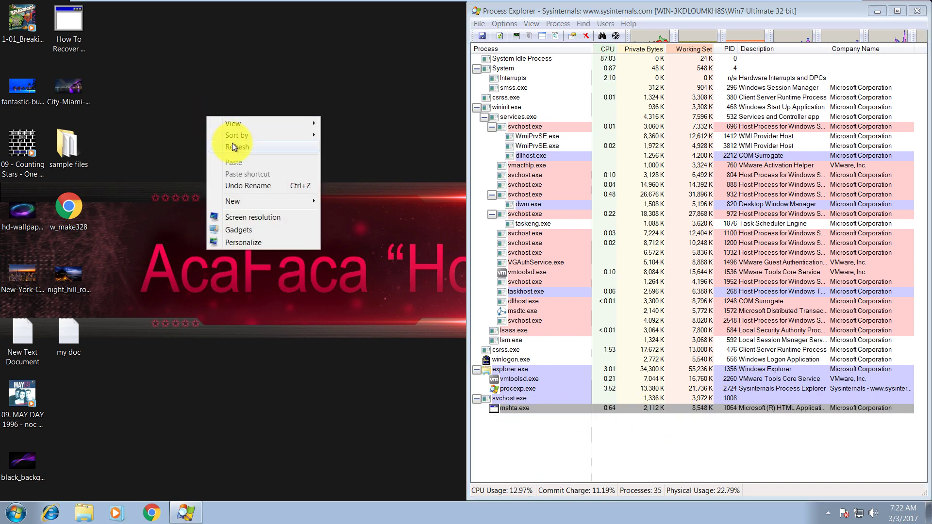
{"action": "left_click", "coordinate": [232, 143]}
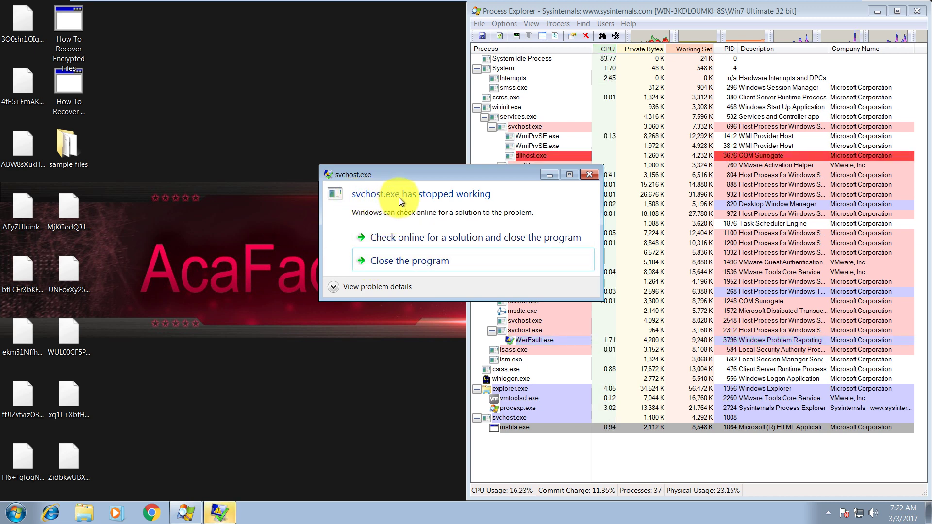
{"action": "left_click", "coordinate": [383, 262]}
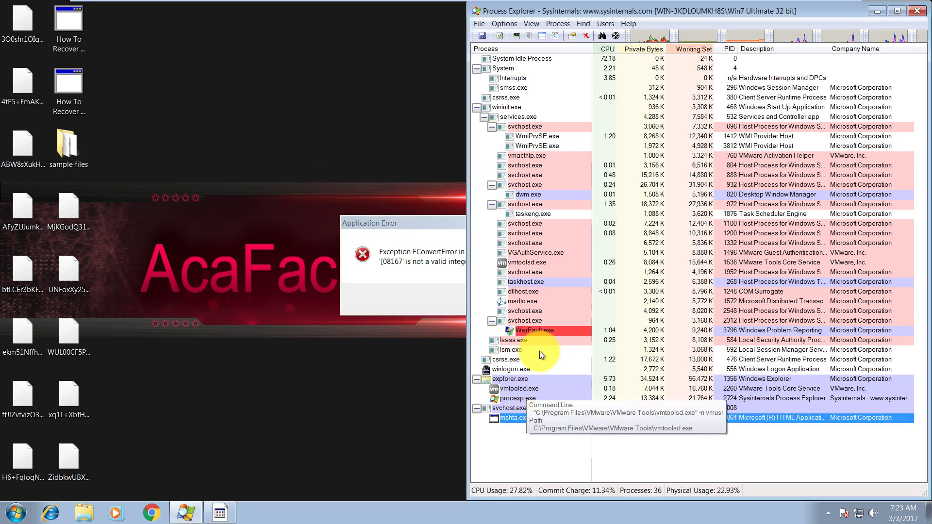
{"action": "left_click_drag", "start_coordinate": [428, 223], "coordinate": [333, 196]}
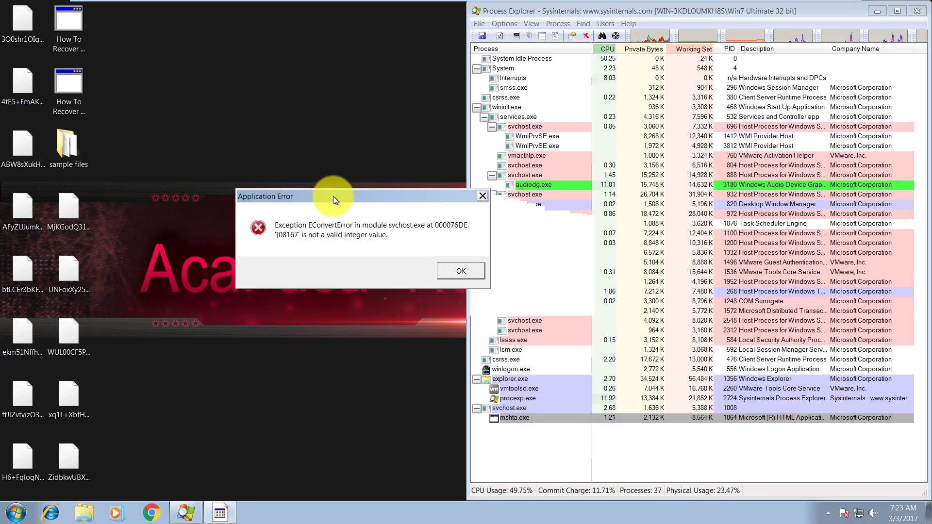
{"action": "left_click", "coordinate": [464, 269]}
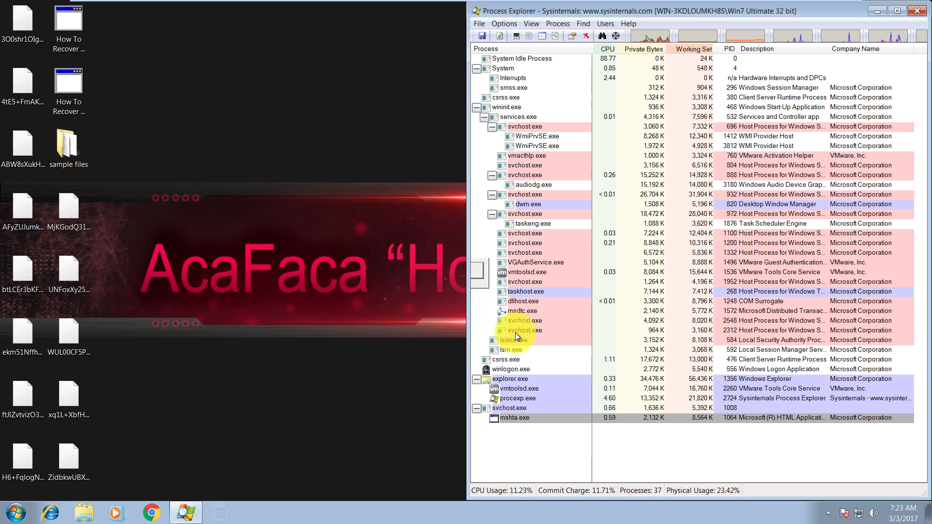
{"action": "left_click", "coordinate": [541, 291]}
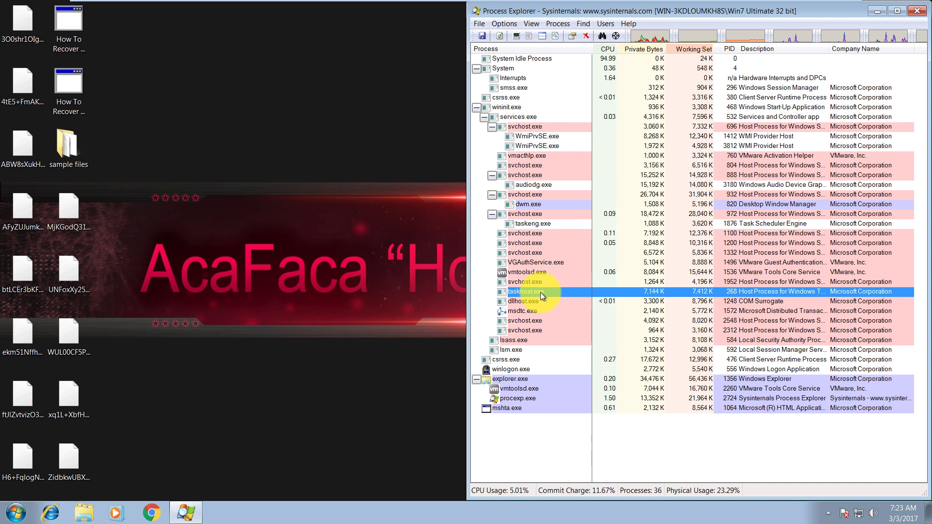
{"action": "mouse_move", "coordinate": [535, 144]}
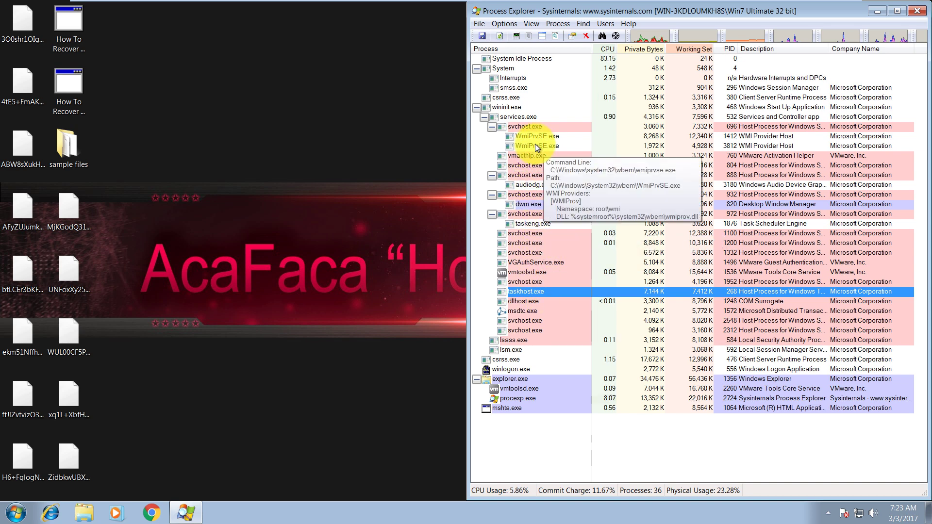
{"action": "left_click", "coordinate": [536, 125]}
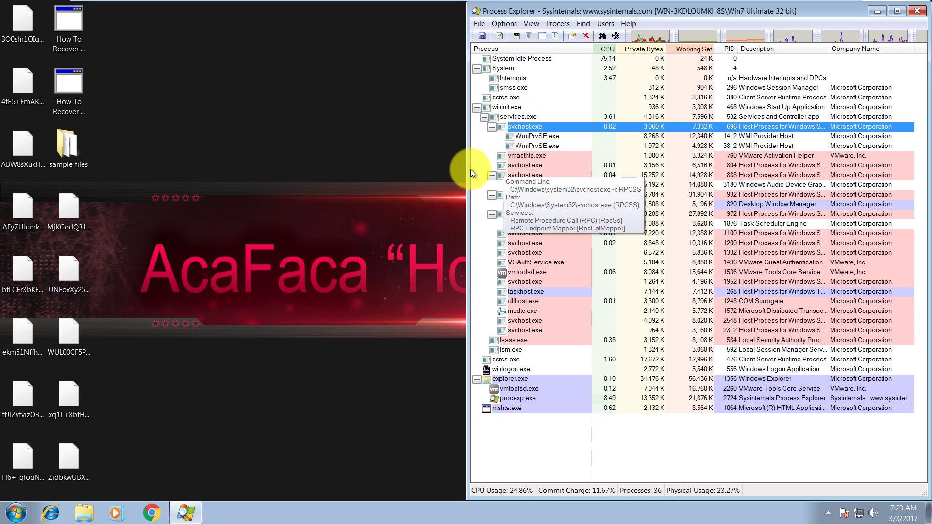
{"action": "left_click", "coordinate": [73, 210]}
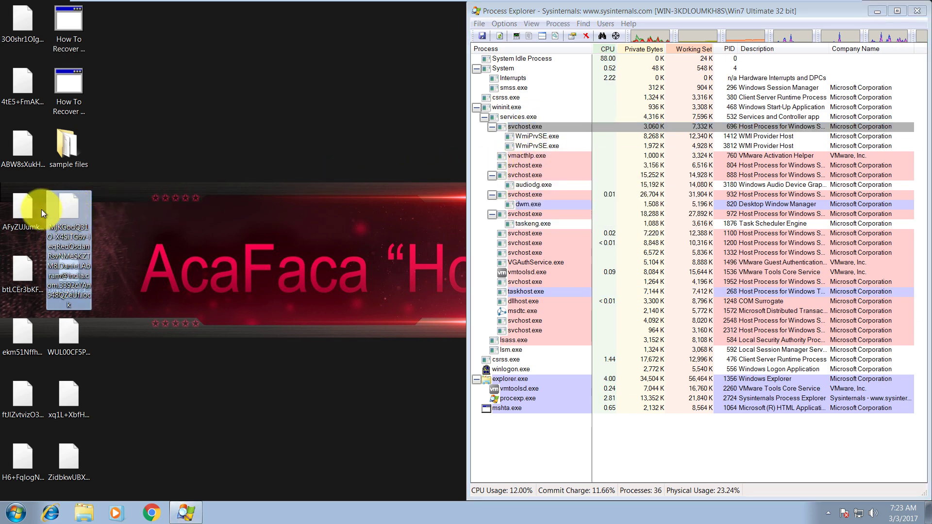
{"action": "left_click", "coordinate": [13, 216]}
{"action": "left_click", "coordinate": [18, 147]}
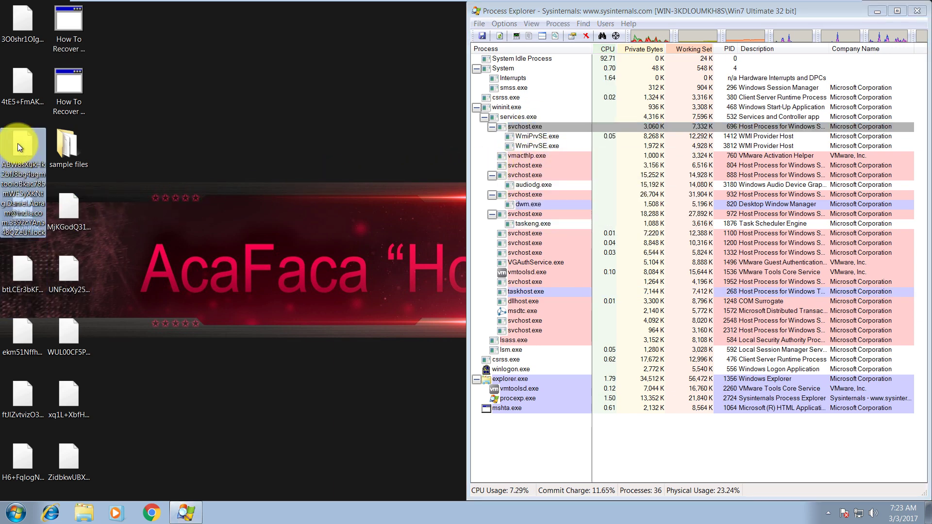
{"action": "left_click", "coordinate": [19, 89]}
{"action": "left_click", "coordinate": [68, 211]}
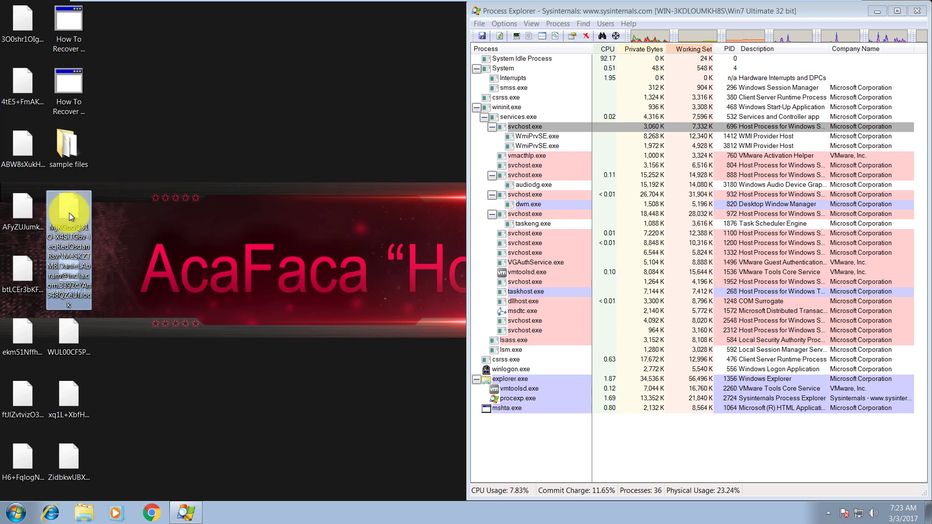
{"action": "left_click", "coordinate": [20, 268]}
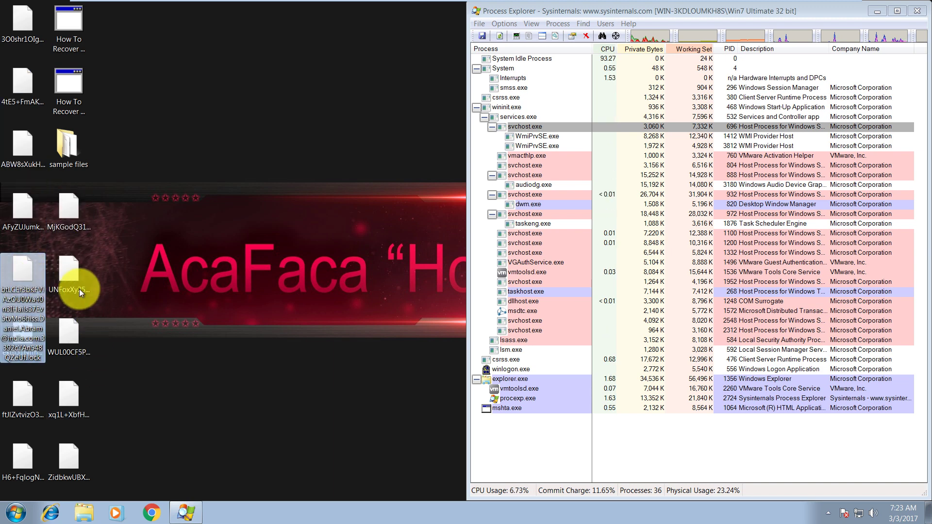
{"action": "left_click", "coordinate": [80, 289]}
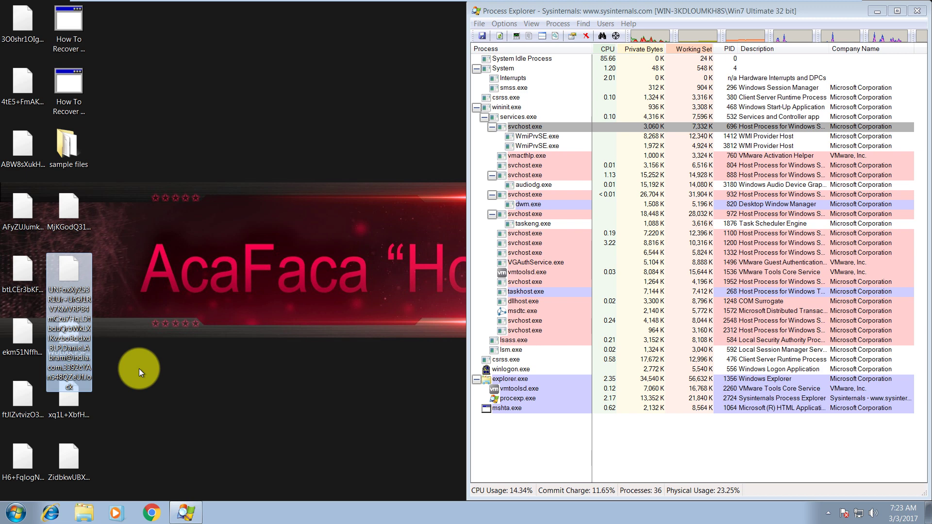
{"action": "left_click", "coordinate": [76, 404]}
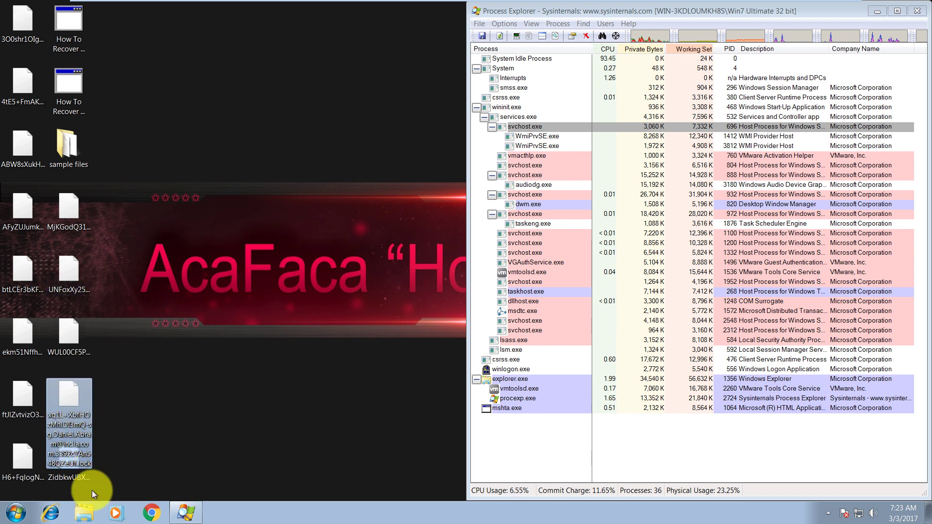
{"action": "left_click", "coordinate": [79, 216]}
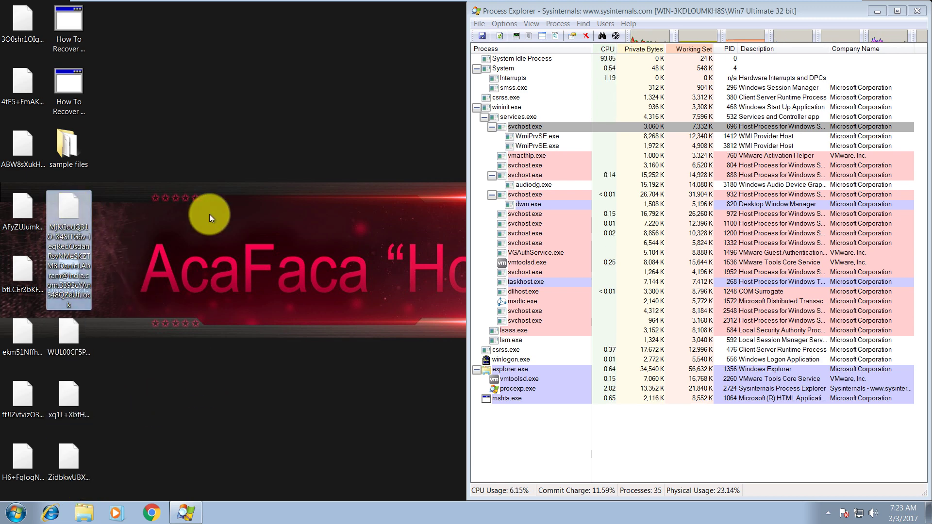
{"action": "left_click", "coordinate": [227, 214]}
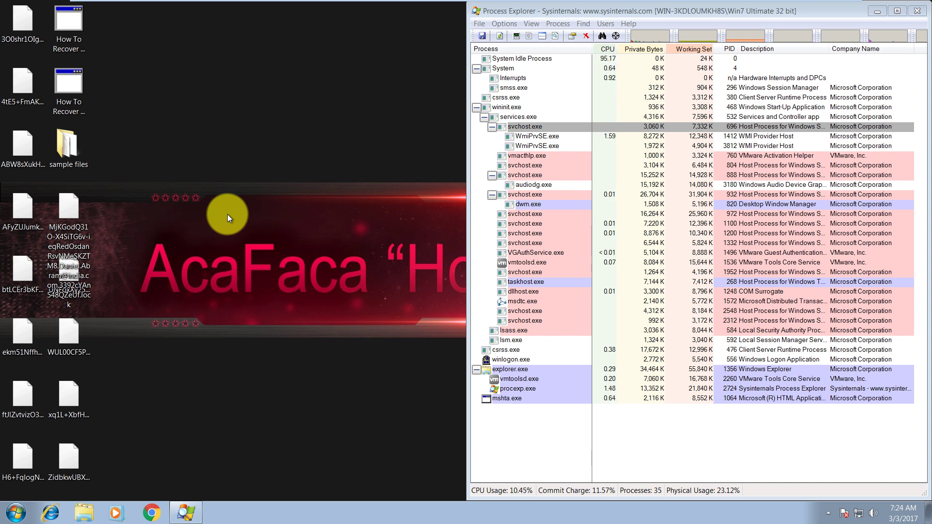
Restore decrypt_Globe3, NPE and video from the Recycle Bin and place NPE mid-desktop
{"action": "left_click", "coordinate": [915, 11]}
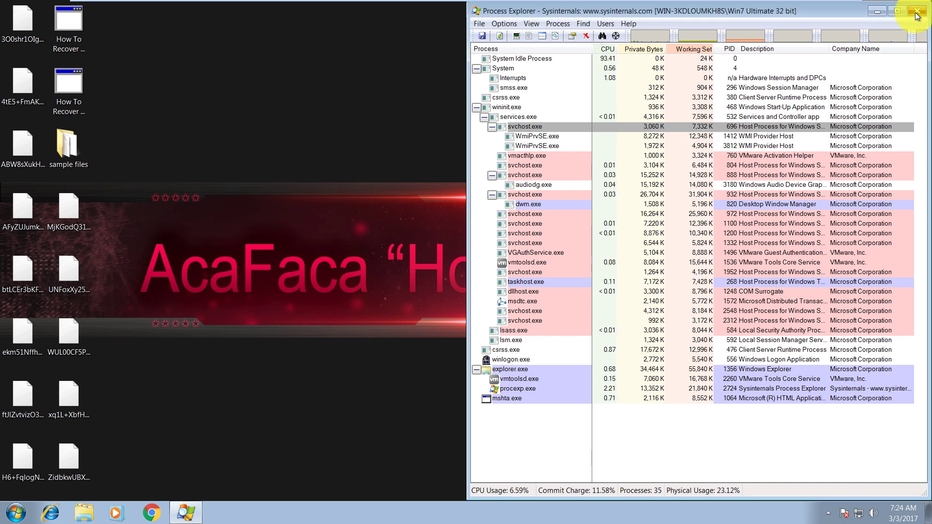
{"action": "double_click", "coordinate": [897, 449]}
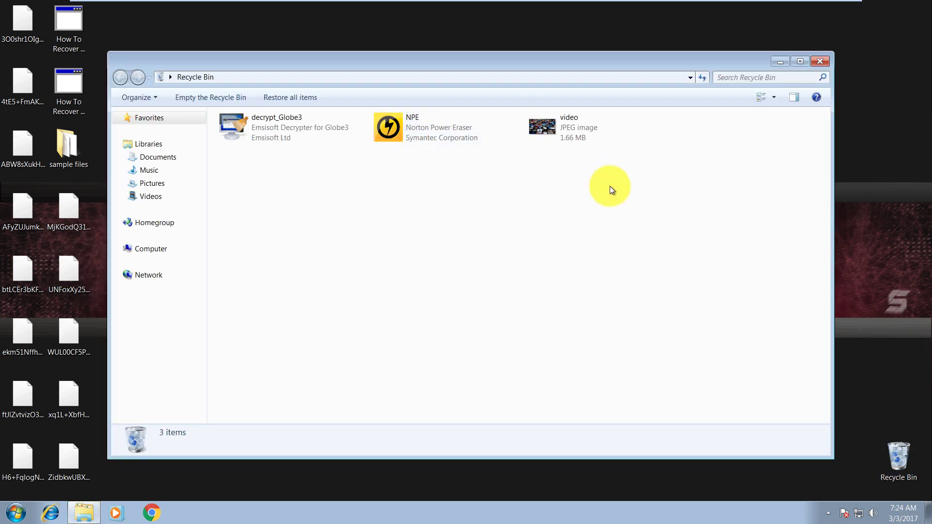
{"action": "left_click_drag", "start_coordinate": [631, 195], "coordinate": [200, 112]}
{"action": "right_click", "coordinate": [238, 120]}
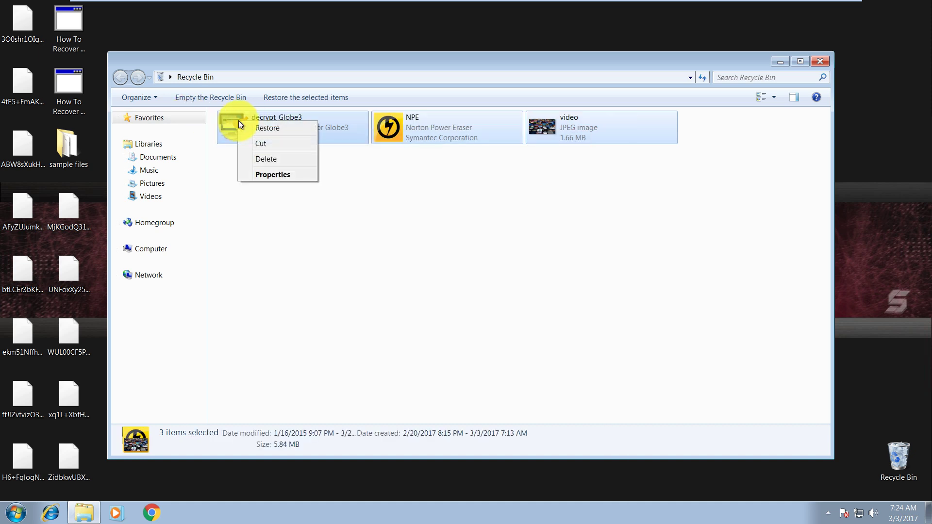
{"action": "left_click", "coordinate": [255, 124]}
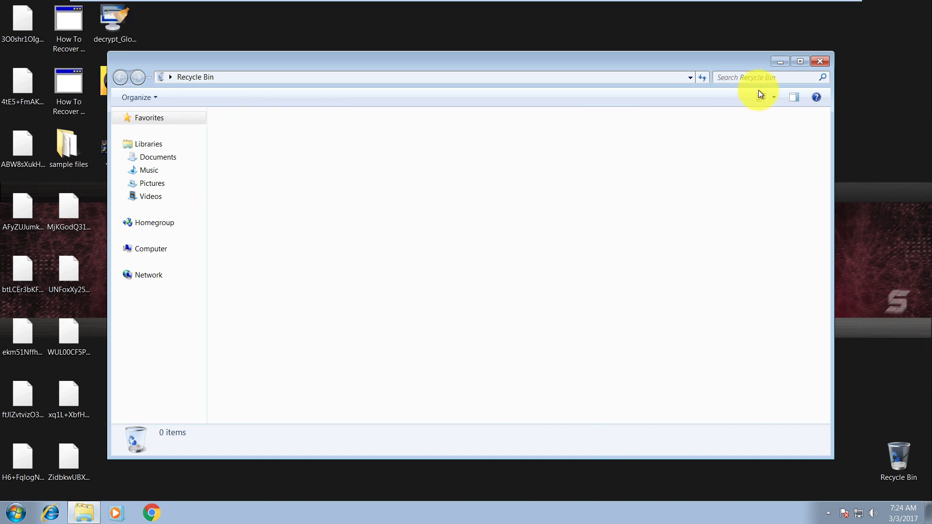
{"action": "left_click", "coordinate": [819, 62]}
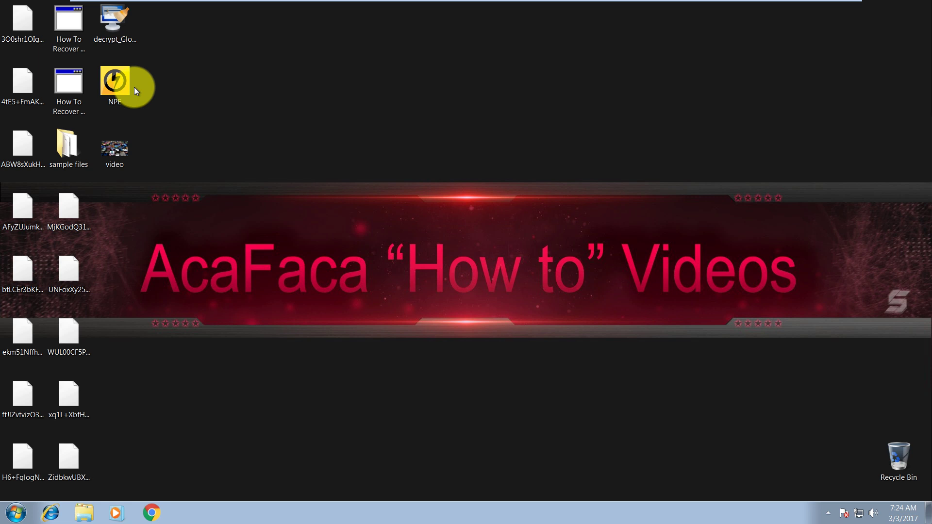
{"action": "left_click_drag", "start_coordinate": [134, 87], "coordinate": [364, 152]}
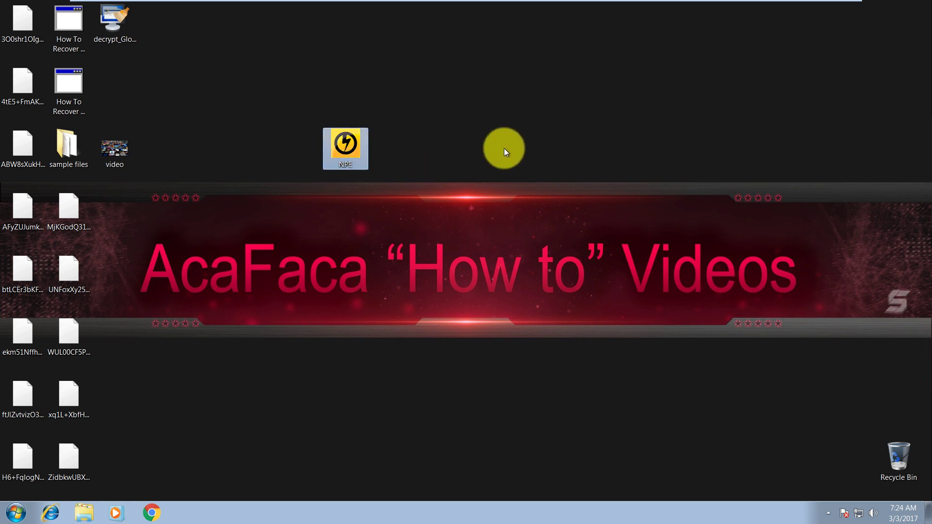
Launch Norton Power Eraser from the NPE icon and accept its licence agreement
{"action": "right_click", "coordinate": [342, 140]}
{"action": "left_click", "coordinate": [361, 151]}
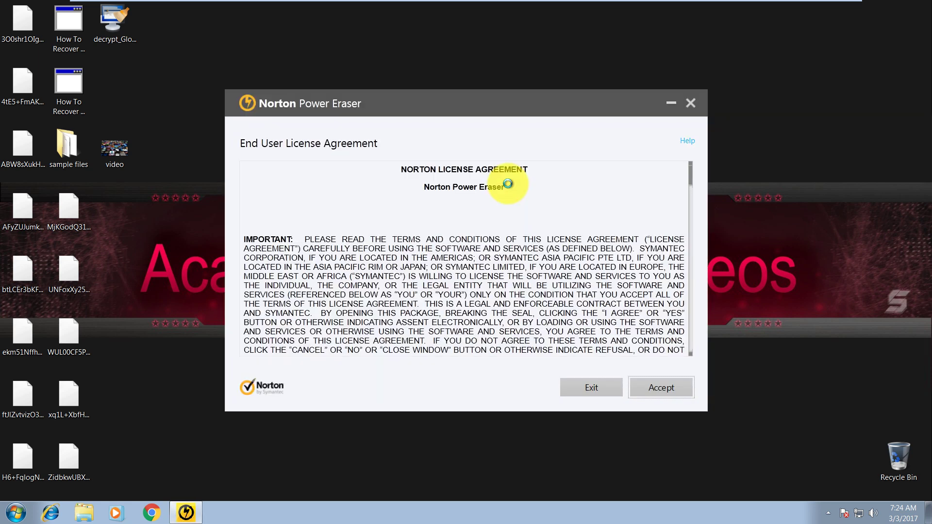
{"action": "left_click", "coordinate": [672, 396]}
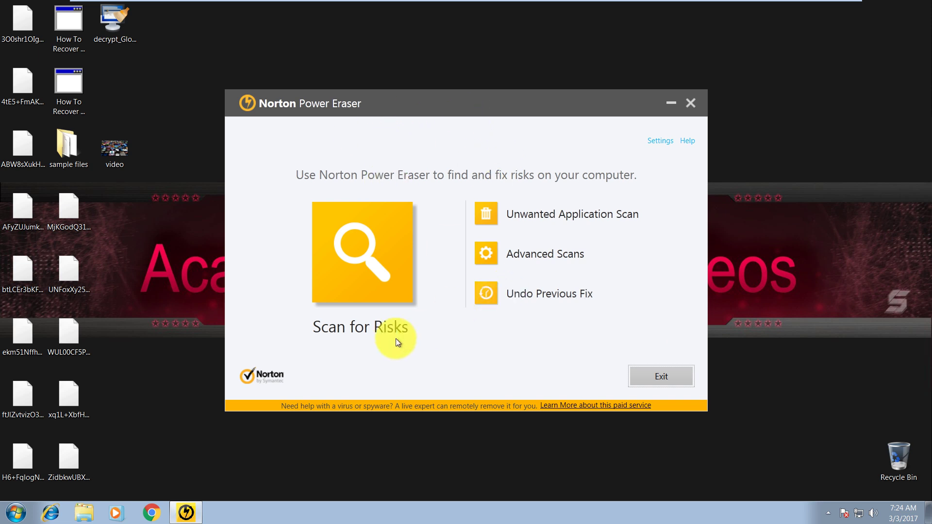
Run a System Scan from Advanced Scans, which flags svchost.exe and the Registry as Bad
{"action": "left_click", "coordinate": [544, 256]}
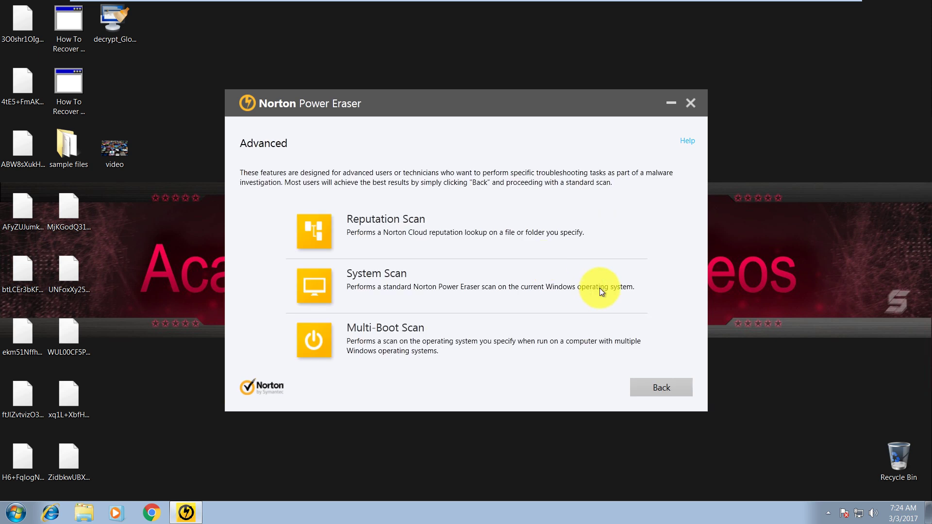
{"action": "left_click", "coordinate": [383, 278]}
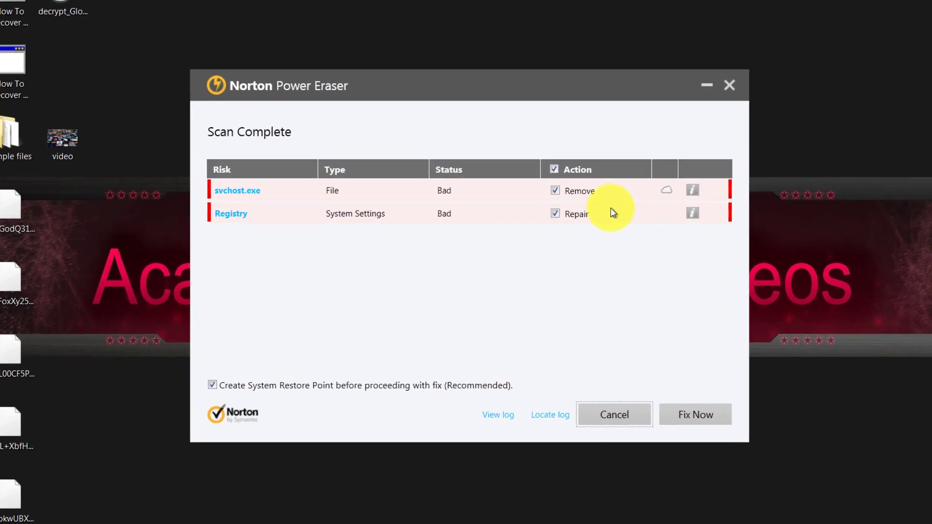
{"action": "left_click", "coordinate": [187, 185]}
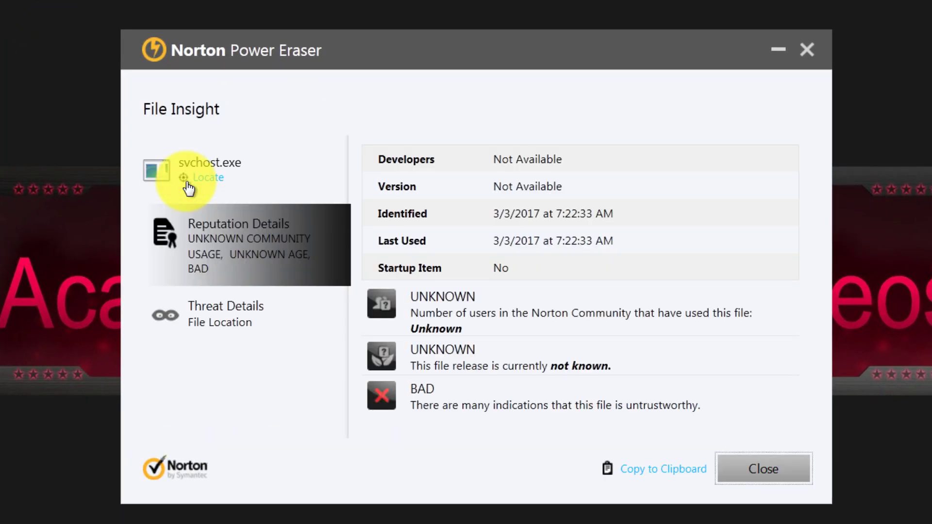
{"action": "left_click", "coordinate": [215, 186]}
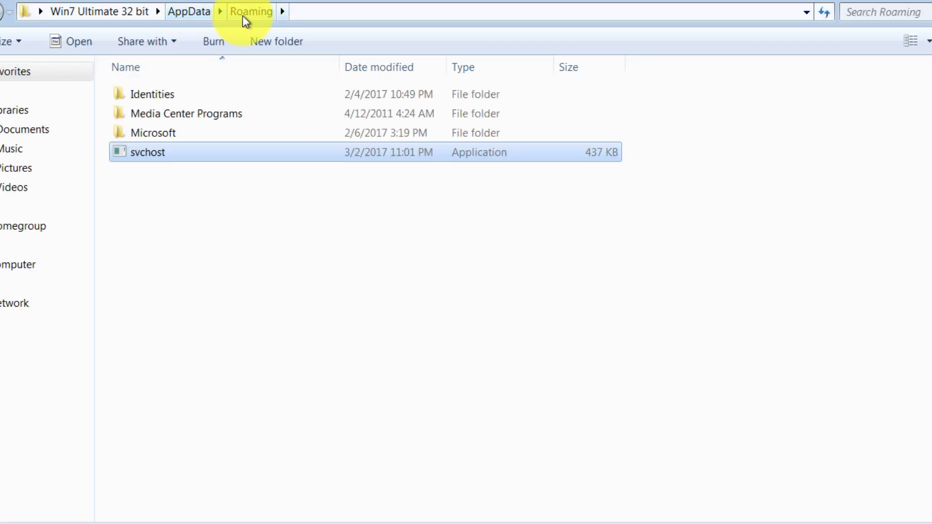
{"action": "left_click", "coordinate": [238, 214]}
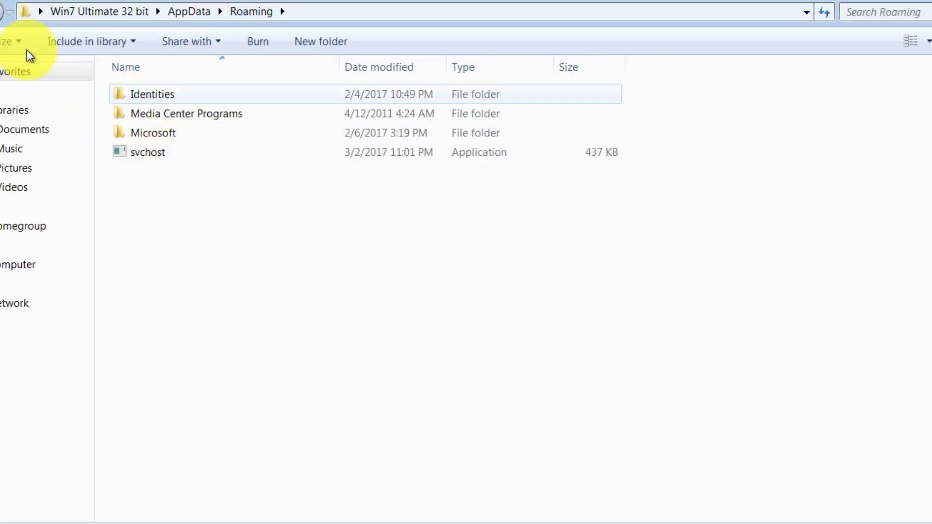
{"action": "left_click", "coordinate": [889, 3]}
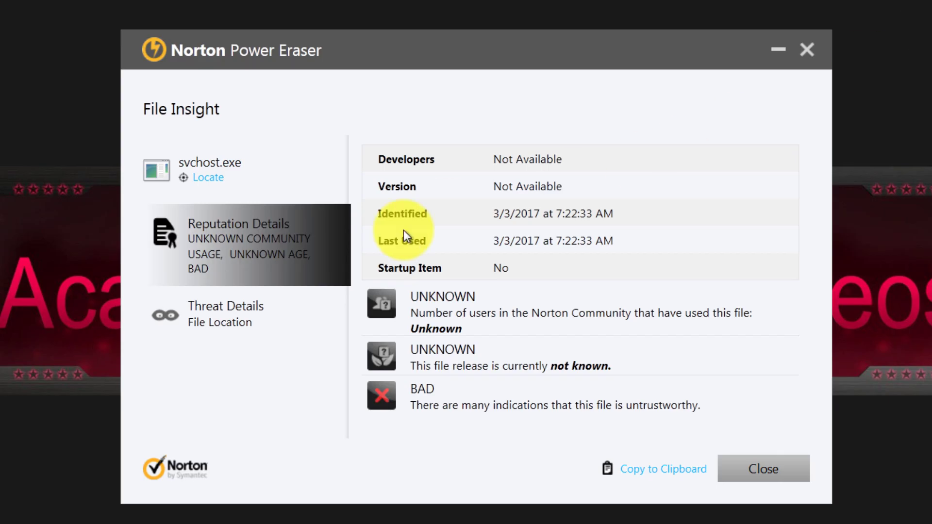
{"action": "left_click", "coordinate": [786, 468]}
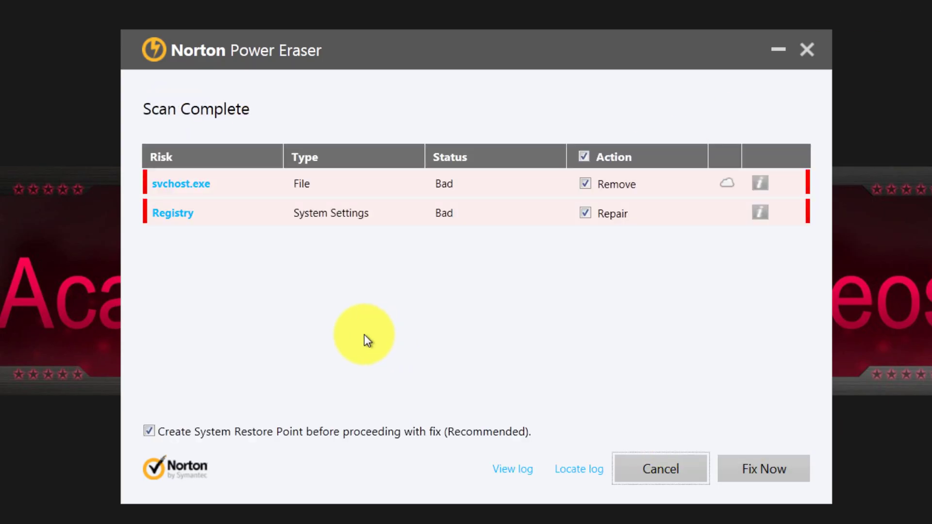
{"action": "left_click", "coordinate": [187, 216]}
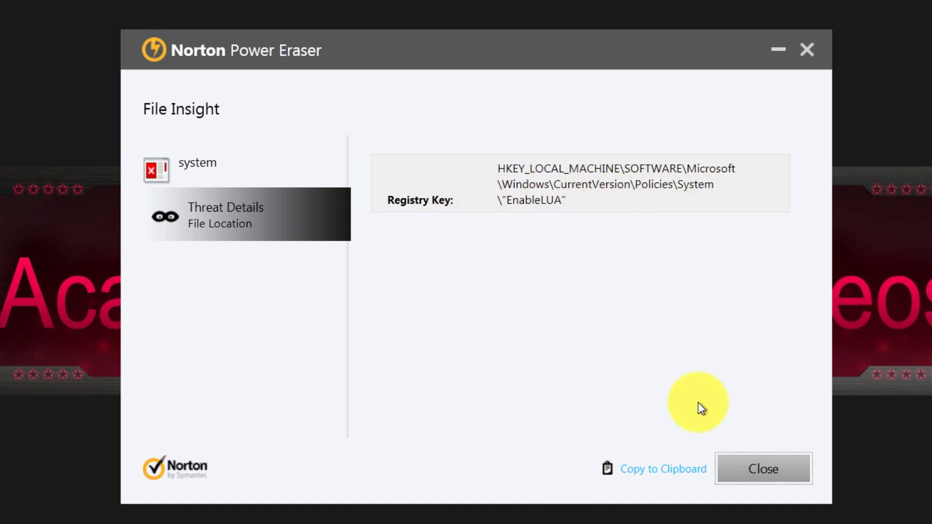
{"action": "left_click", "coordinate": [770, 478]}
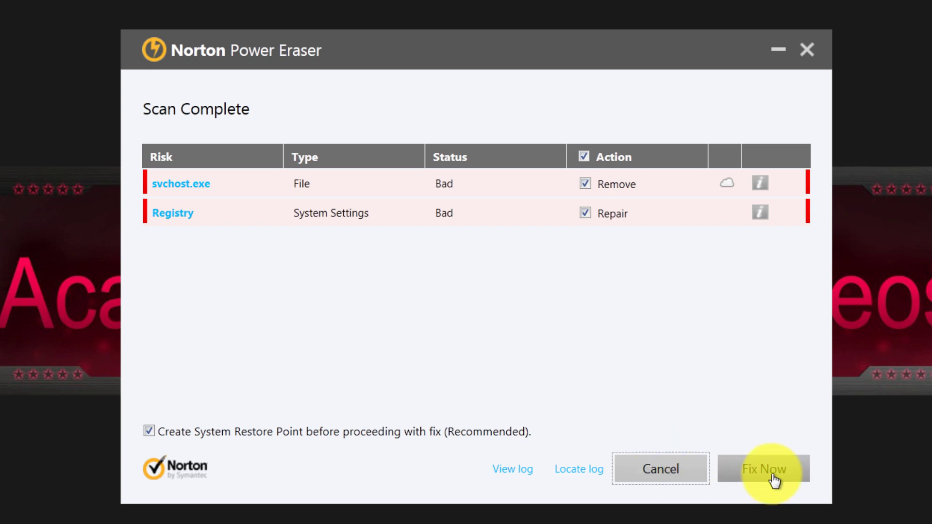
Apply Fix Now to remove svchost.exe and repair the Registry, then close with Done
{"action": "left_click", "coordinate": [774, 477]}
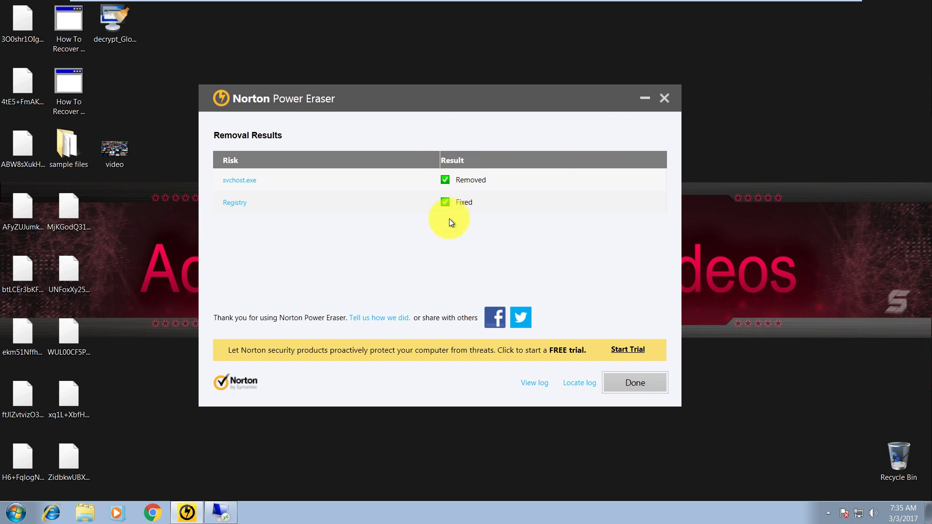
{"action": "left_click", "coordinate": [658, 389]}
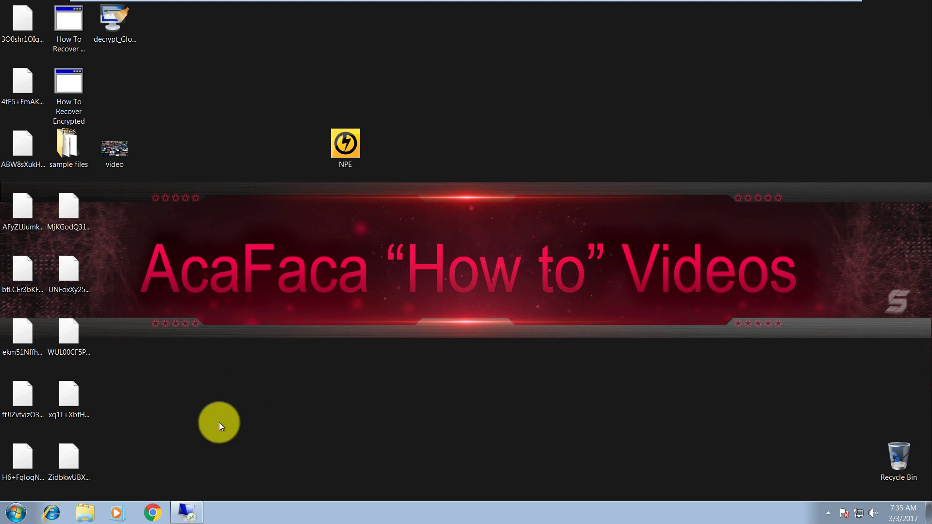
Bring up the ransom note and highlight the personal ID and the first recommendation text
{"action": "left_click", "coordinate": [188, 511]}
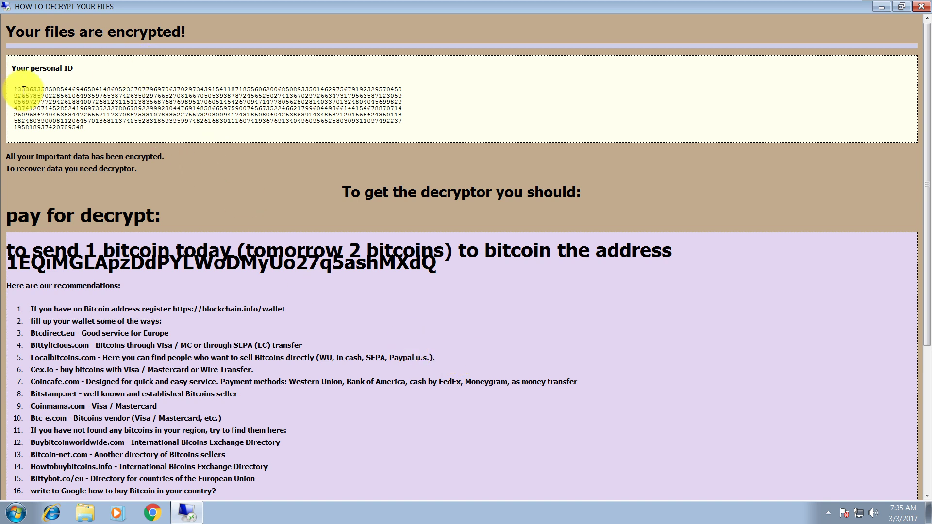
{"action": "left_click_drag", "start_coordinate": [13, 88], "coordinate": [141, 125]}
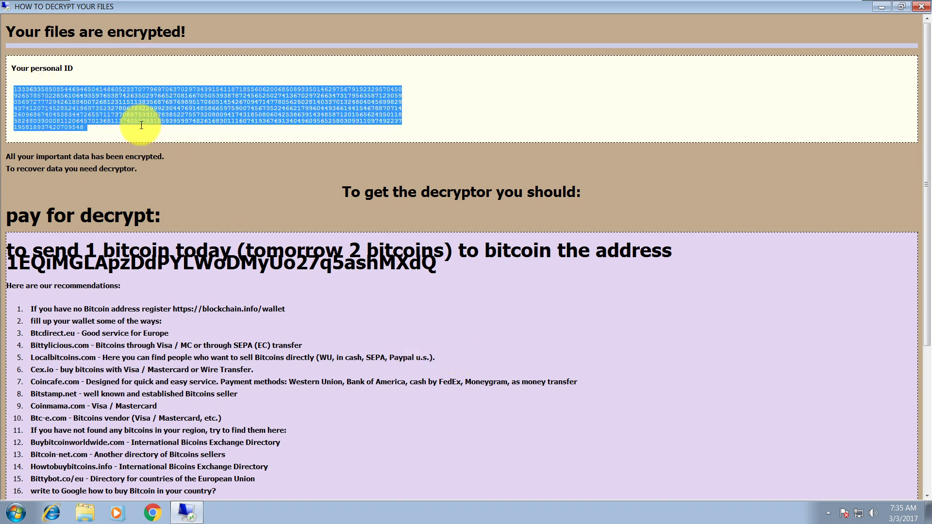
{"action": "left_click", "coordinate": [112, 223]}
{"action": "left_click_drag", "start_coordinate": [42, 308], "coordinate": [286, 308]}
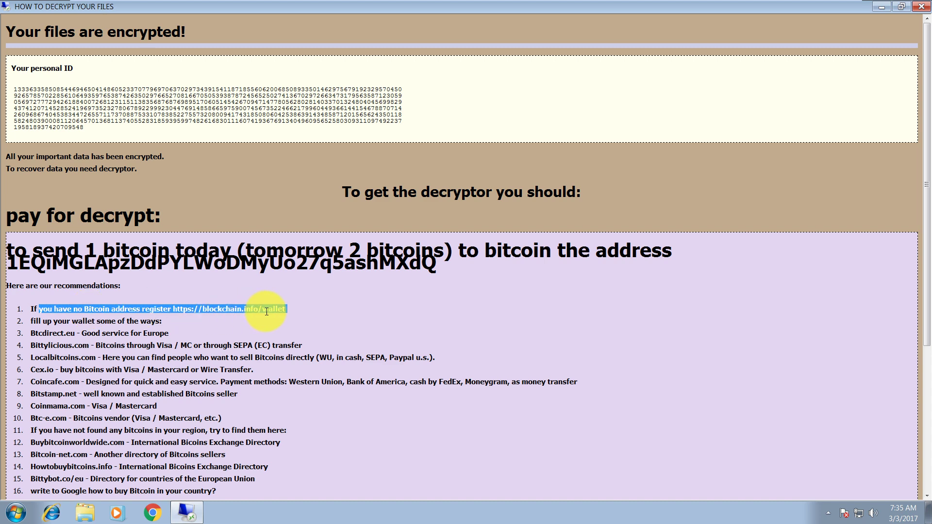
{"action": "left_click_drag", "start_coordinate": [43, 321], "coordinate": [185, 322]}
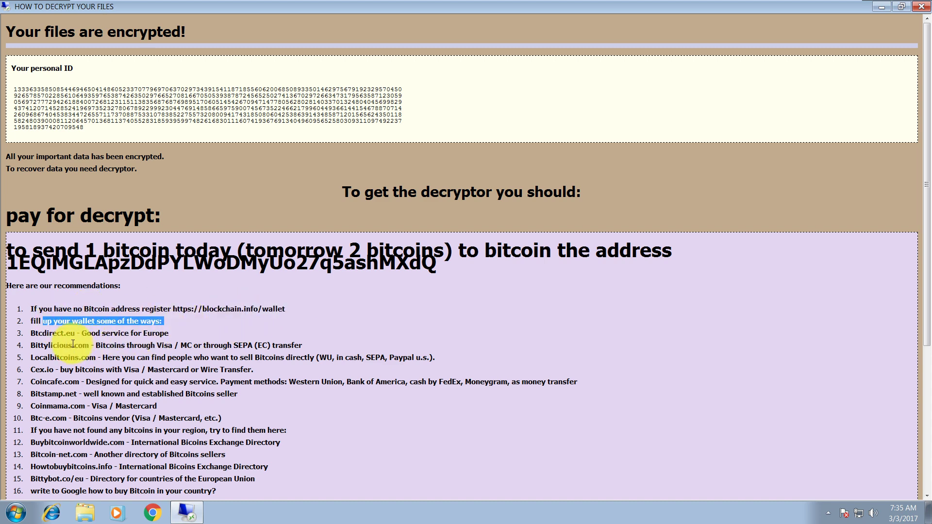
{"action": "left_click_drag", "start_coordinate": [72, 345], "coordinate": [229, 355]}
Scroll the note, highlight the payment-proof sentence and the word 'decryption', then close it
{"action": "scroll", "coordinate": [194, 352], "scroll_direction": "down", "scroll_amount": 4}
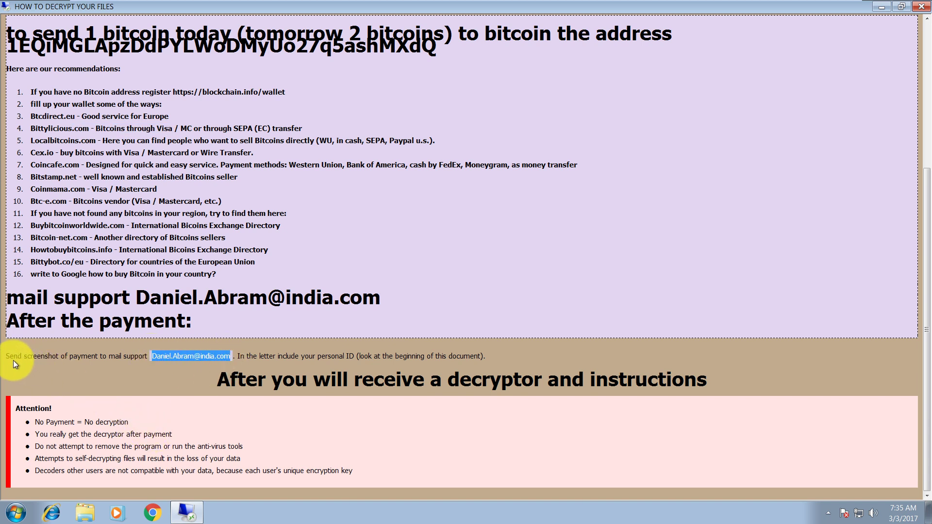
{"action": "left_click_drag", "start_coordinate": [6, 357], "coordinate": [129, 358]}
{"action": "left_click", "coordinate": [152, 407]}
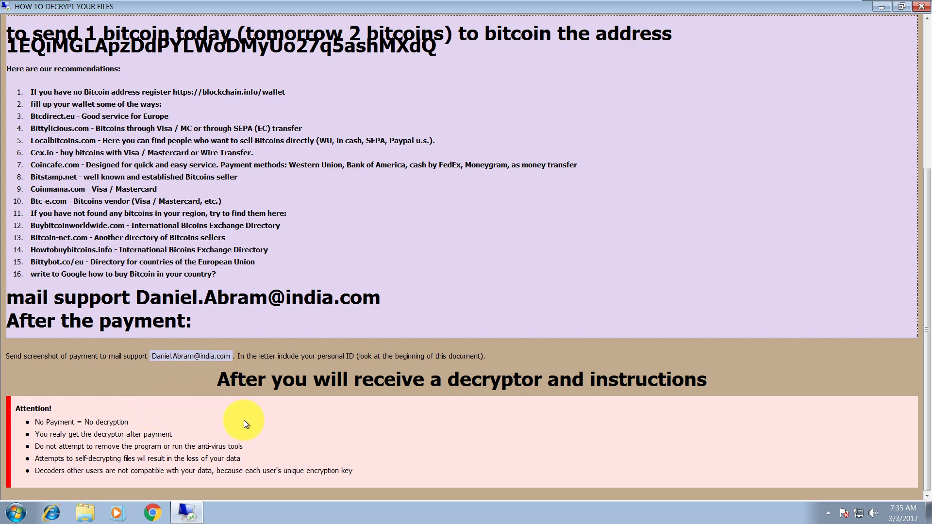
{"action": "scroll", "coordinate": [545, 177], "scroll_direction": "up", "scroll_amount": 5}
{"action": "scroll", "coordinate": [284, 381], "scroll_direction": "down", "scroll_amount": 5}
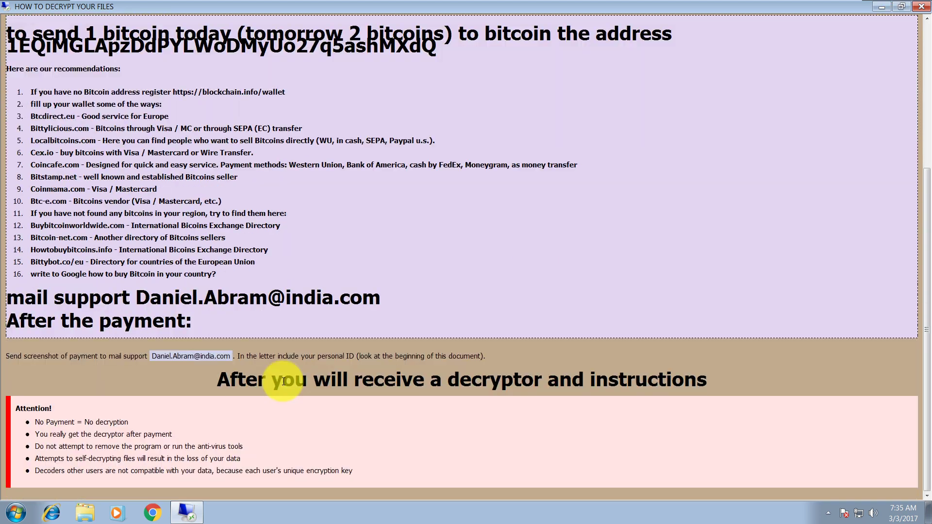
{"action": "double_click", "coordinate": [116, 422]}
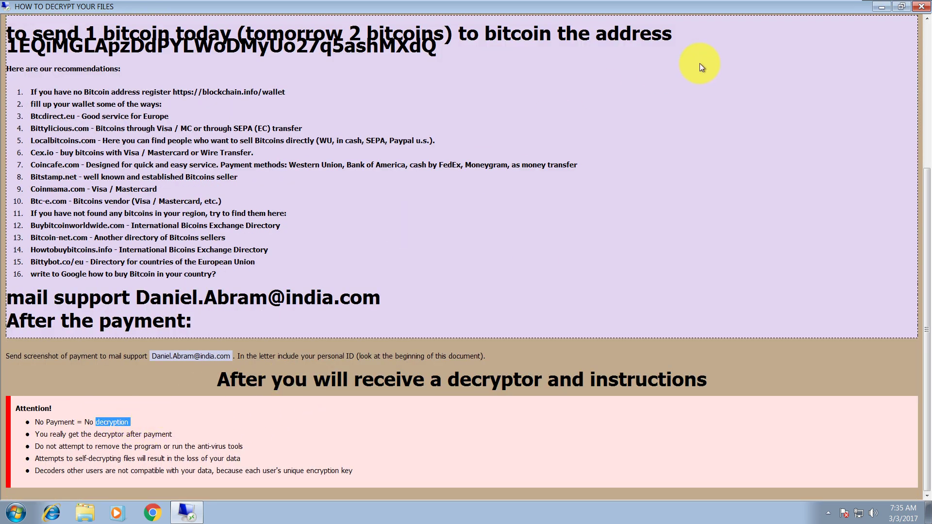
{"action": "left_click", "coordinate": [921, 6]}
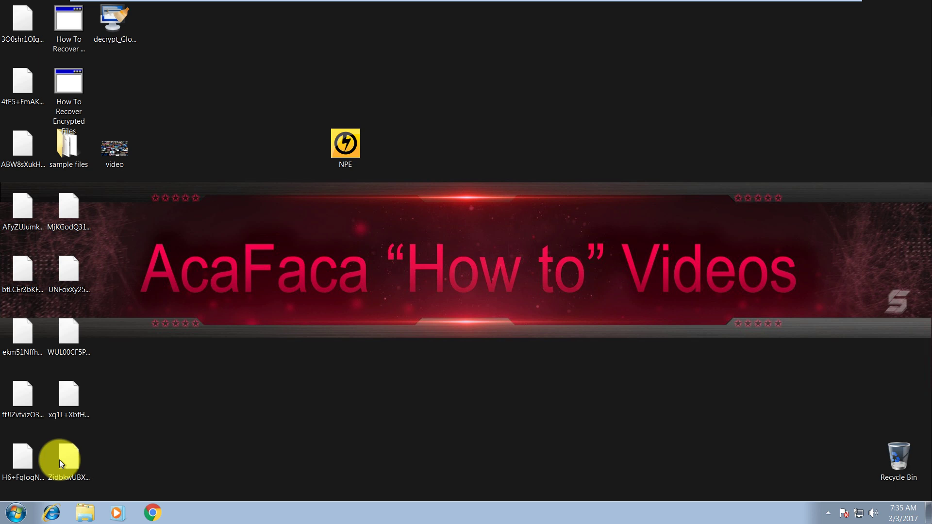
Search the Start menu for 'back' and open Backup and Restore under Programs
{"action": "left_click", "coordinate": [12, 511]}
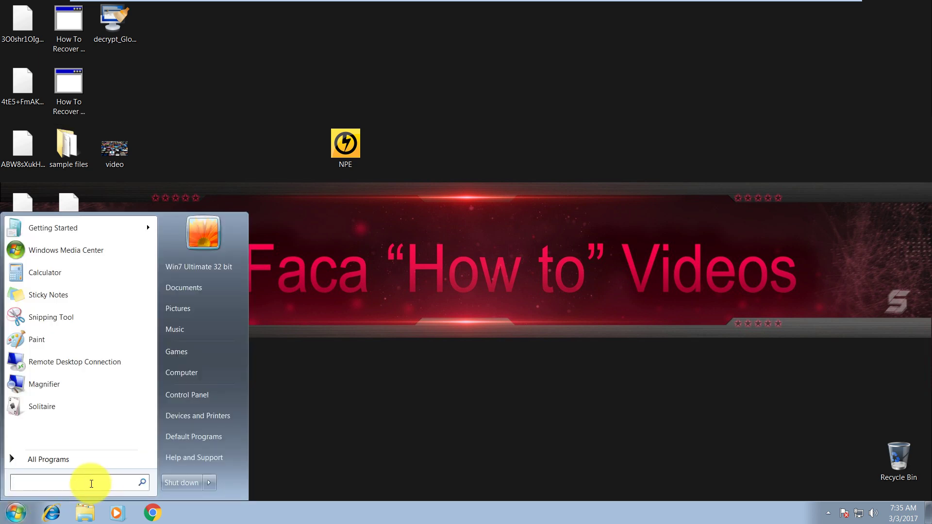
{"action": "type", "text": "back"}
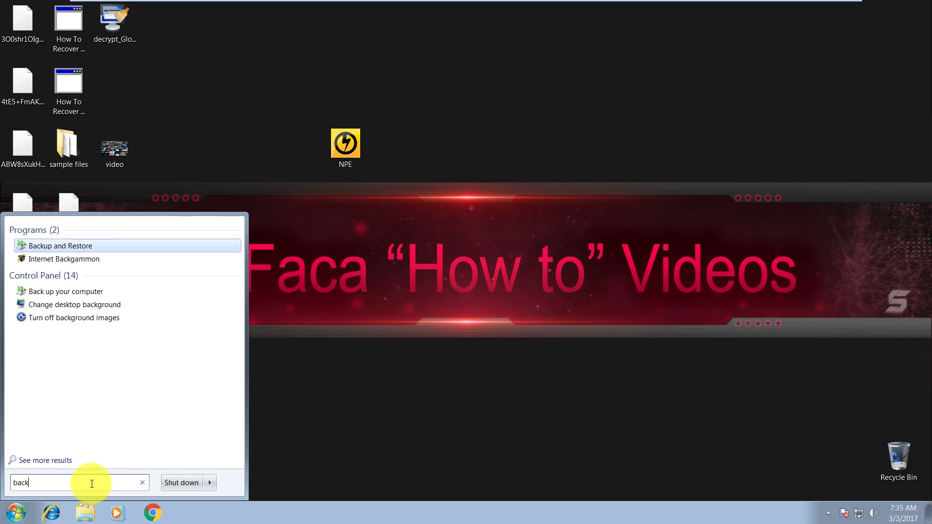
{"action": "left_click", "coordinate": [81, 249]}
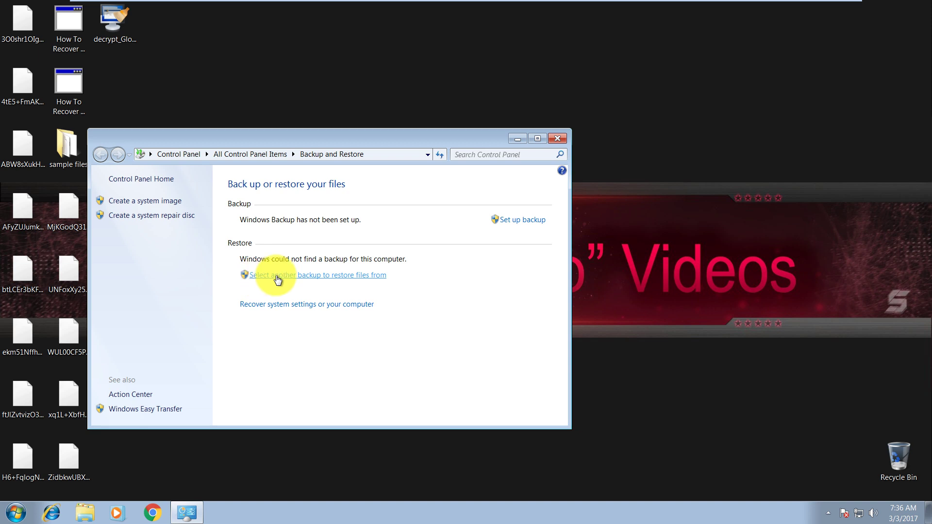
Look for another backup to restore files from, find none, and close that window
{"action": "left_click", "coordinate": [337, 280]}
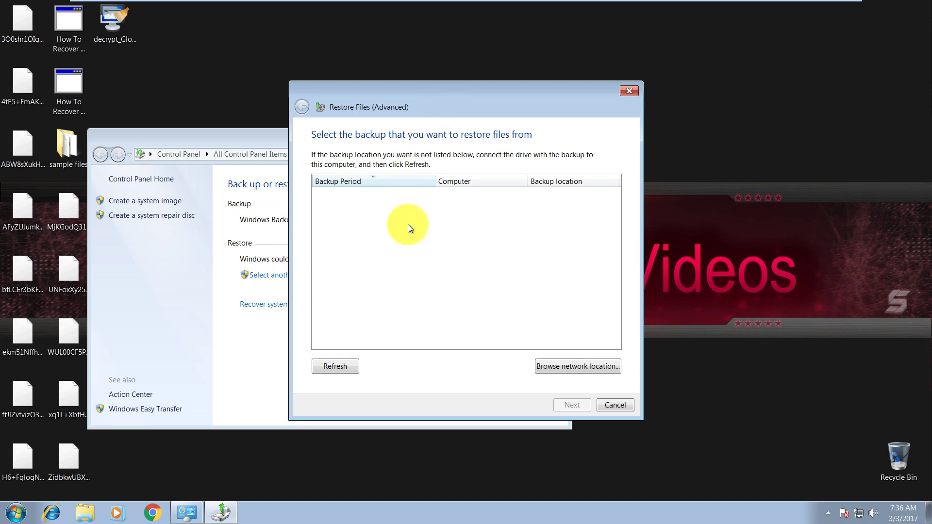
{"action": "left_click_drag", "start_coordinate": [470, 97], "coordinate": [440, 108]}
{"action": "left_click", "coordinate": [563, 101]}
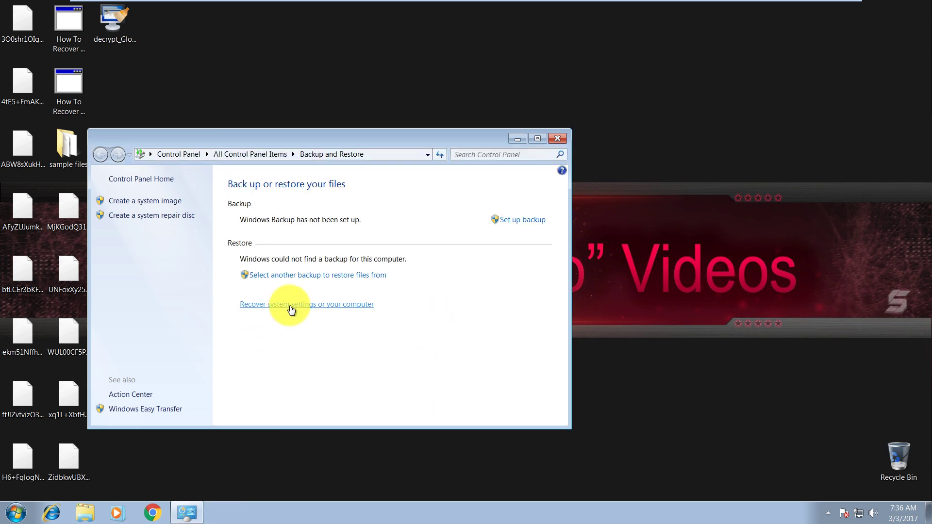
Choose Recovery > Advanced recovery methods > Use a system image, skip file backup, then close
{"action": "left_click", "coordinate": [322, 306]}
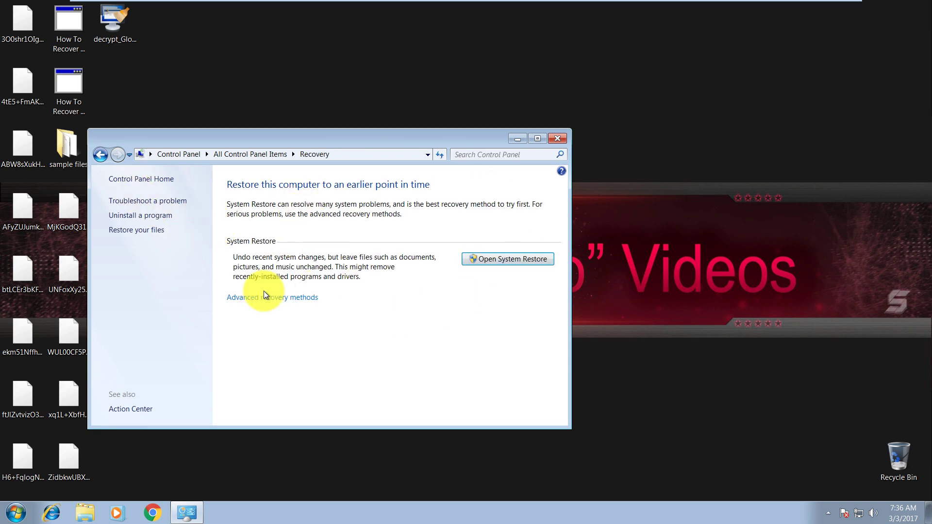
{"action": "left_click", "coordinate": [306, 298]}
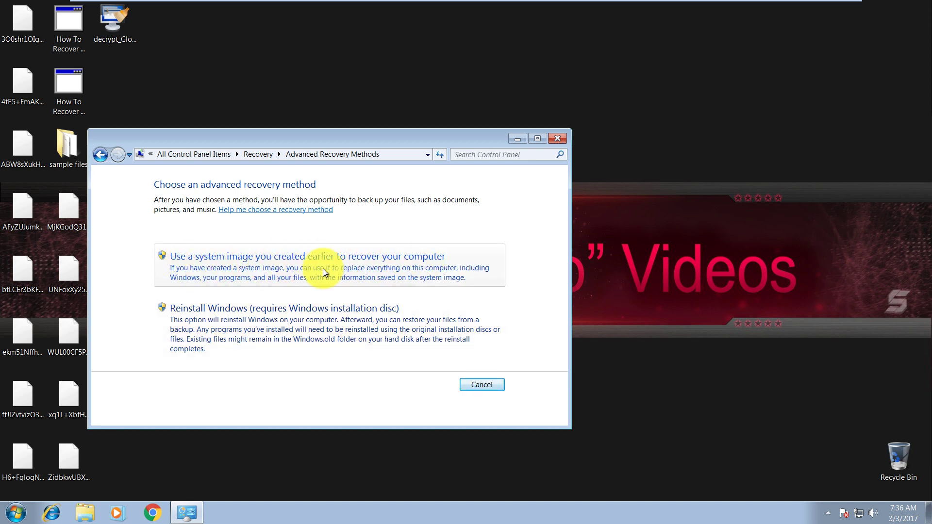
{"action": "left_click", "coordinate": [223, 256]}
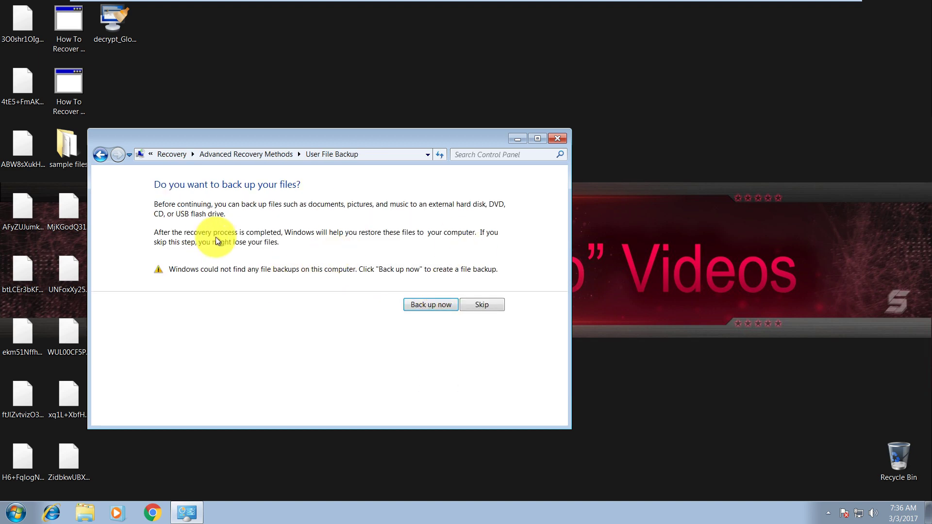
{"action": "left_click", "coordinate": [489, 307]}
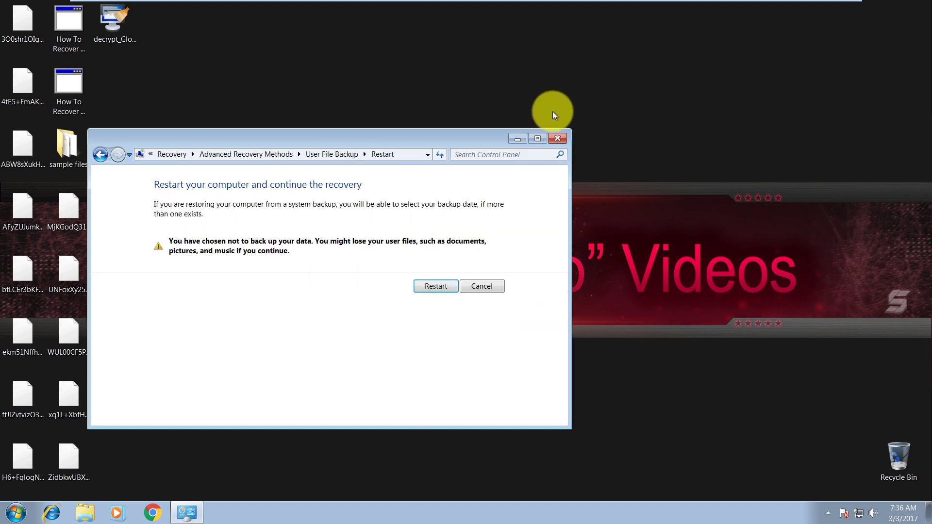
{"action": "left_click", "coordinate": [558, 138]}
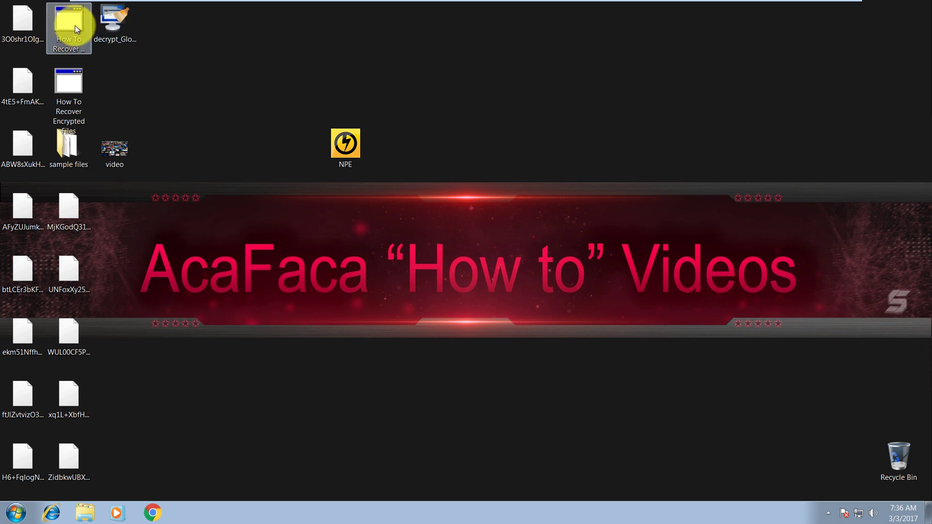
Move decrypt_Globe3 to the desktop centre and reveal three encrypted files' full .lock names
{"action": "left_click_drag", "start_coordinate": [118, 22], "coordinate": [490, 209]}
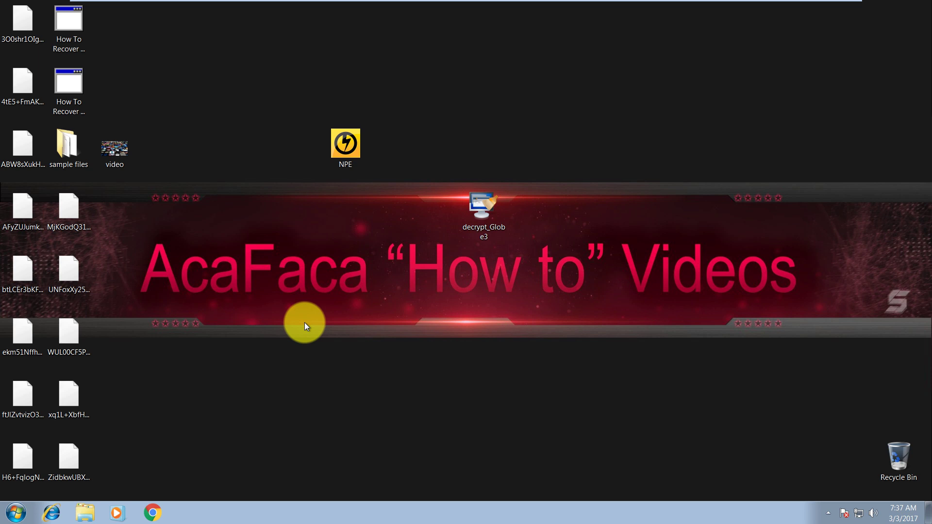
{"action": "left_click", "coordinate": [77, 268]}
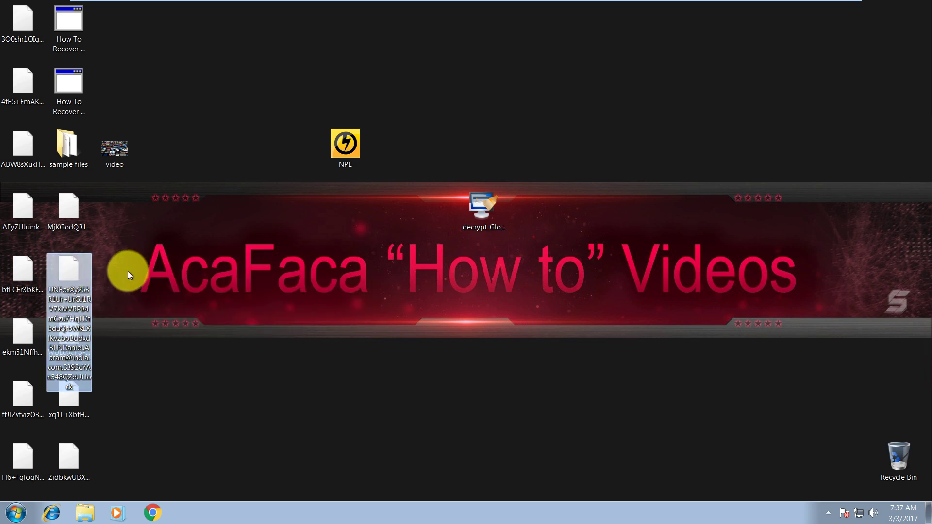
{"action": "left_click", "coordinate": [27, 208]}
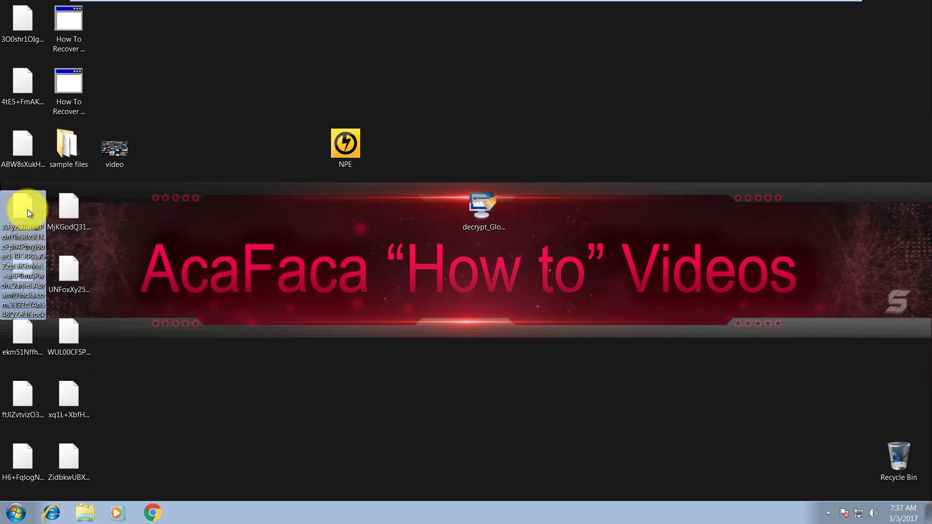
{"action": "left_click", "coordinate": [29, 152]}
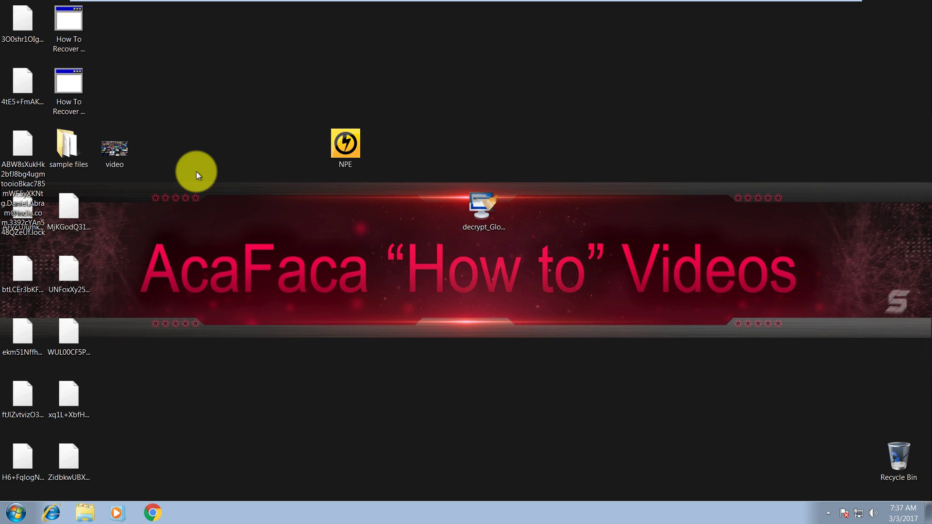
Place the video file beside the decrypter, open it, and view its Properties showing a 1.66 MB JPEG
{"action": "left_click_drag", "start_coordinate": [118, 152], "coordinate": [302, 216]}
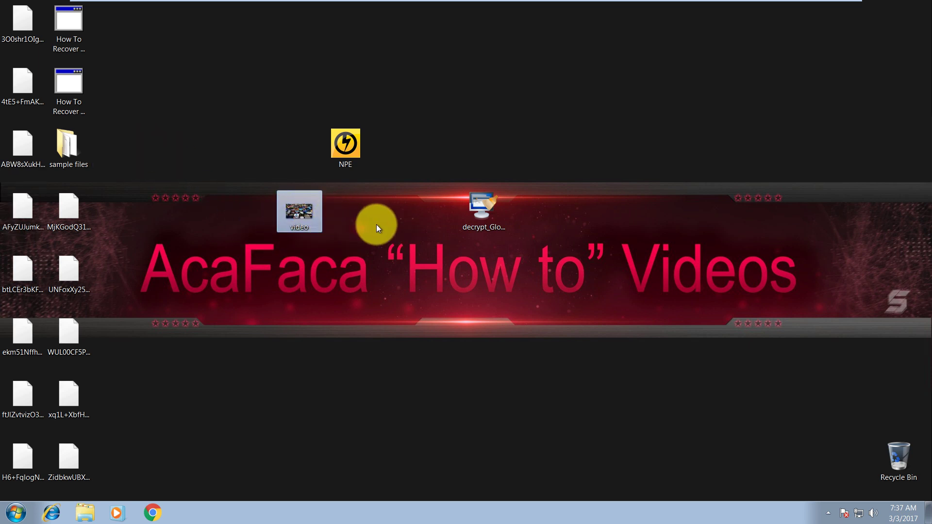
{"action": "left_click", "coordinate": [342, 224]}
{"action": "double_click", "coordinate": [304, 212]}
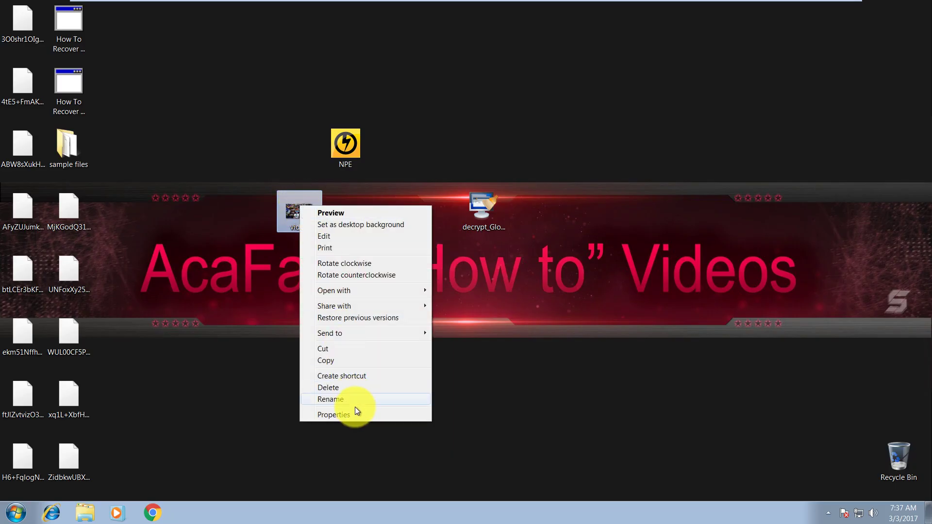
{"action": "left_click", "coordinate": [357, 415]}
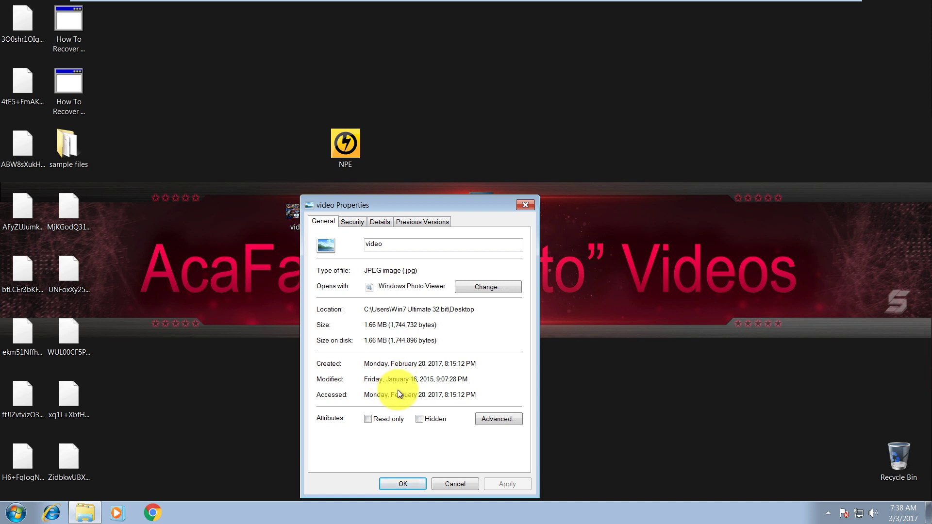
Open the sample files folder in Details view, sorted by size with largest first
{"action": "left_click", "coordinate": [529, 204]}
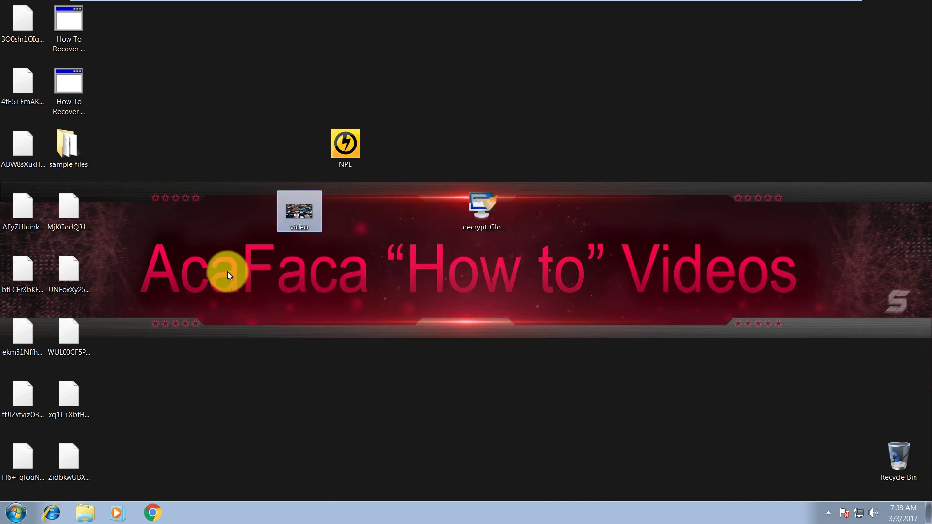
{"action": "left_click_drag", "start_coordinate": [74, 148], "coordinate": [161, 150]}
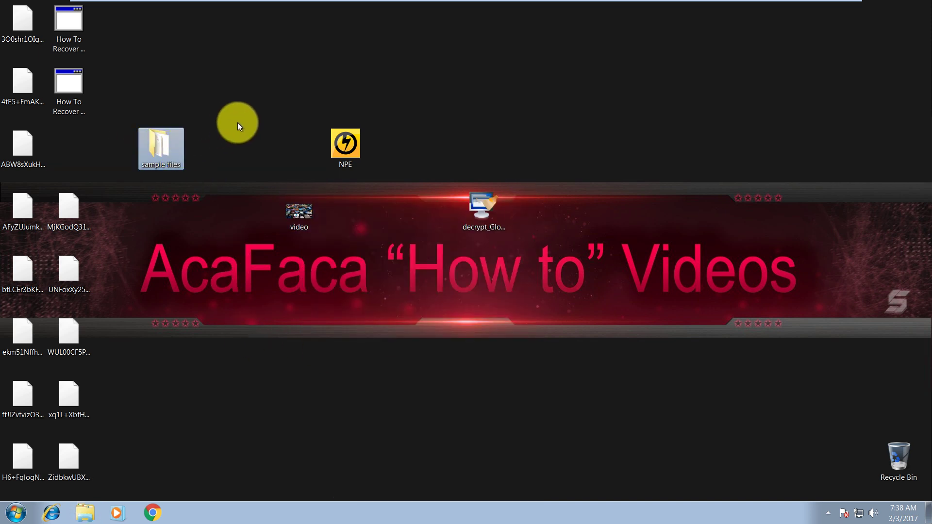
{"action": "double_click", "coordinate": [159, 145]}
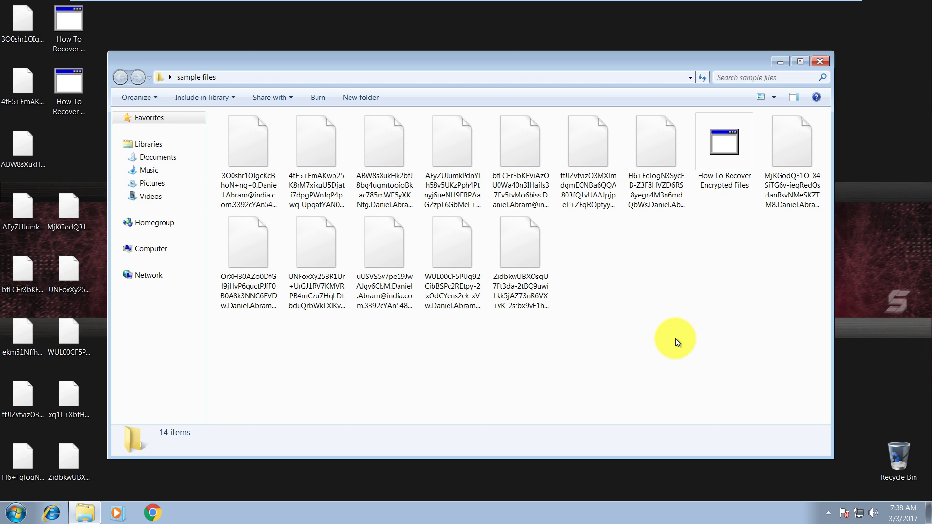
{"action": "left_click", "coordinate": [774, 96]}
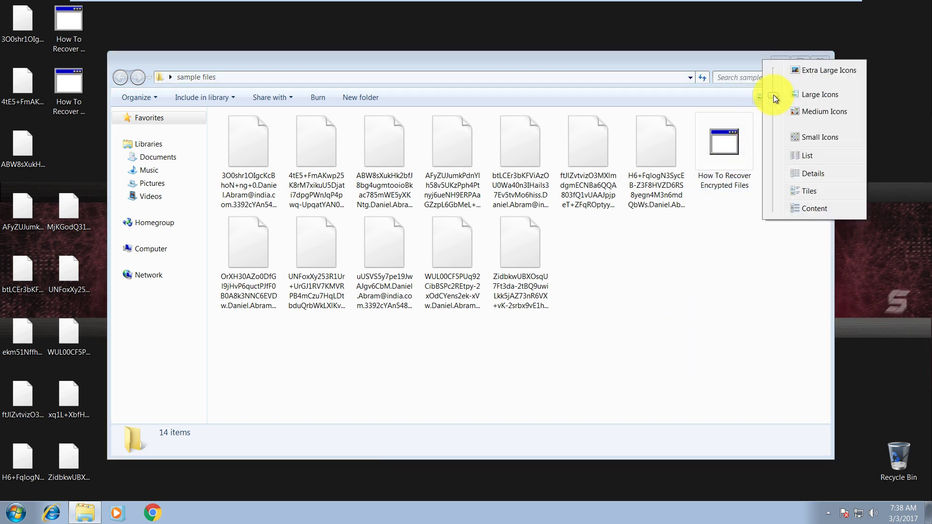
{"action": "left_click", "coordinate": [816, 154]}
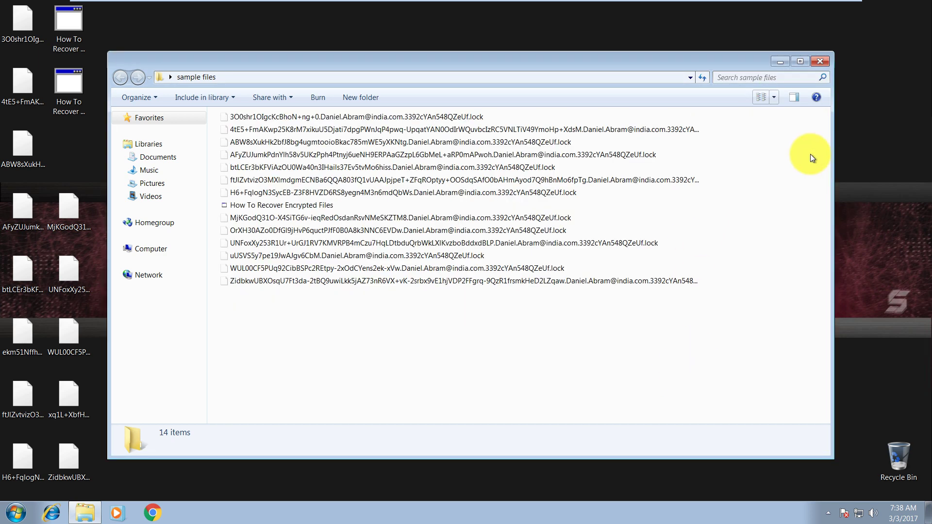
{"action": "left_click", "coordinate": [770, 97]}
{"action": "left_click", "coordinate": [812, 114]}
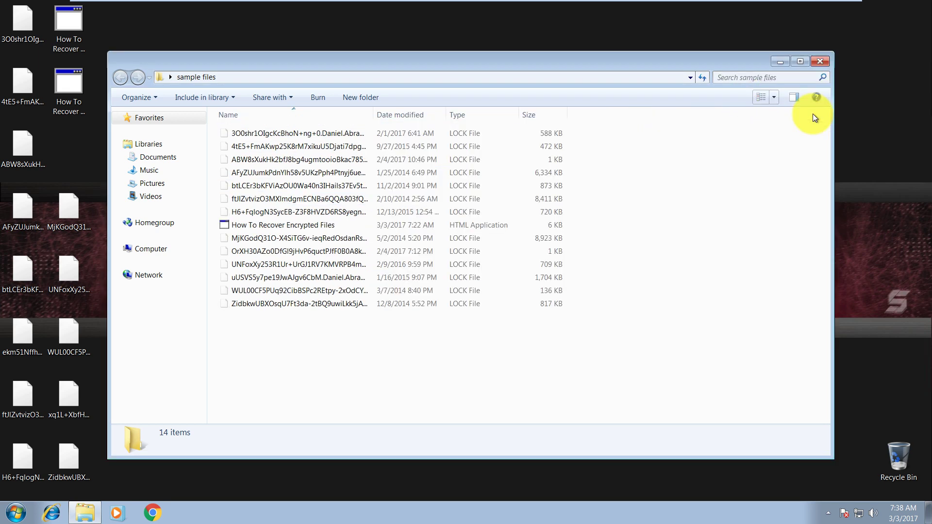
{"action": "left_click", "coordinate": [535, 115]}
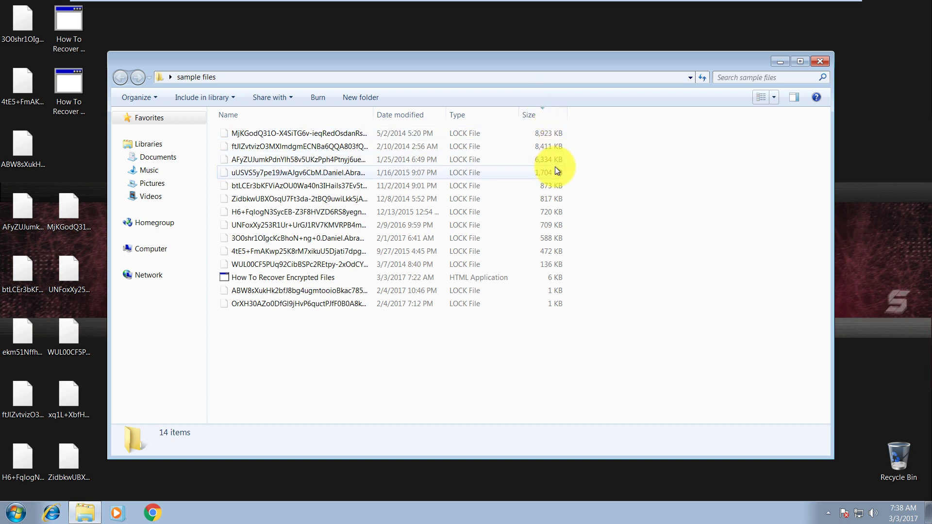
Confirm the 1,704 KB encrypted file is 1.66 MB in Properties, then cut that .lock file
{"action": "right_click", "coordinate": [335, 172]}
{"action": "left_click", "coordinate": [375, 302]}
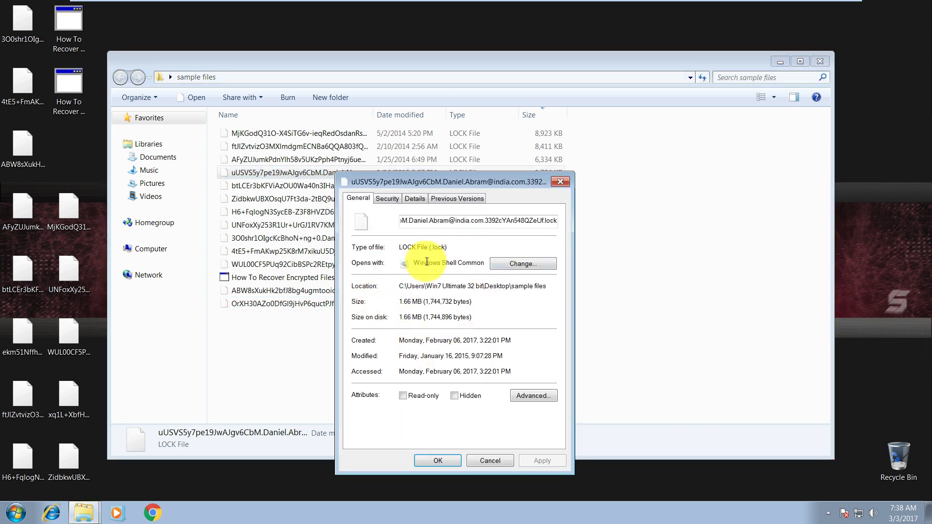
{"action": "left_click_drag", "start_coordinate": [402, 301], "coordinate": [421, 302]}
{"action": "left_click", "coordinate": [408, 301]}
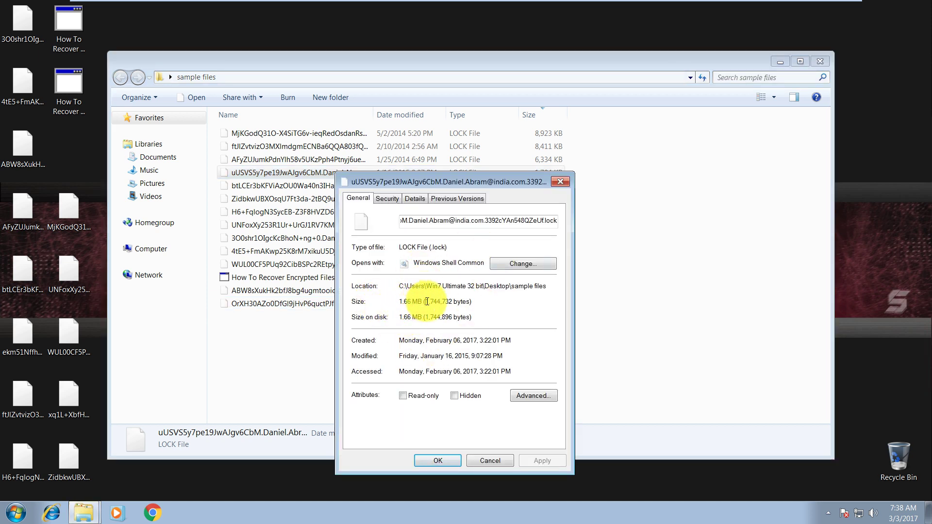
{"action": "left_click", "coordinate": [561, 183]}
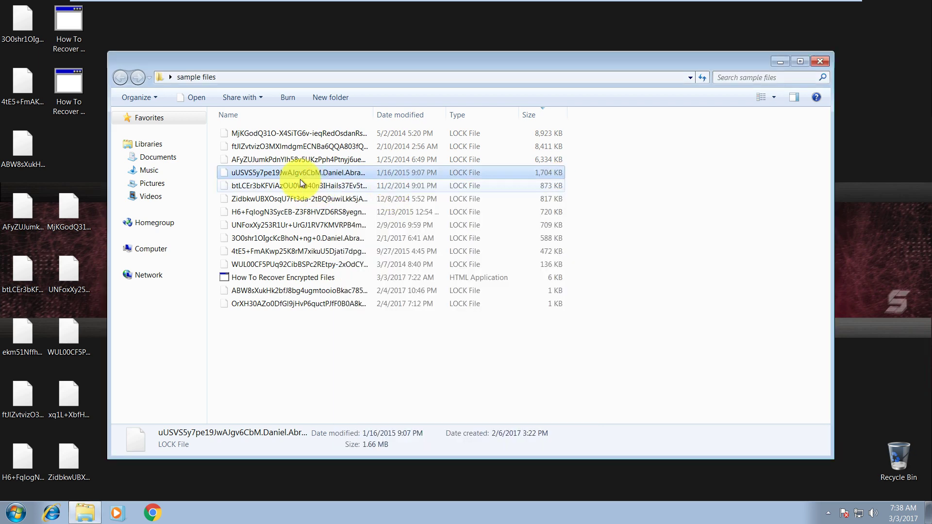
{"action": "right_click", "coordinate": [299, 174]}
{"action": "left_click", "coordinate": [324, 237]}
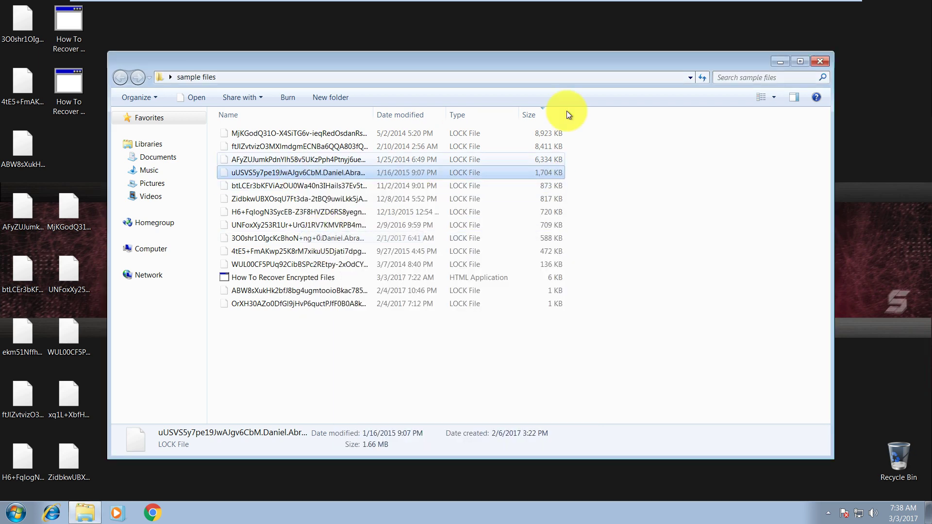
Close the folder, paste the .lock file onto the desktop, and rearrange the video and .lock icons
{"action": "left_click", "coordinate": [820, 60]}
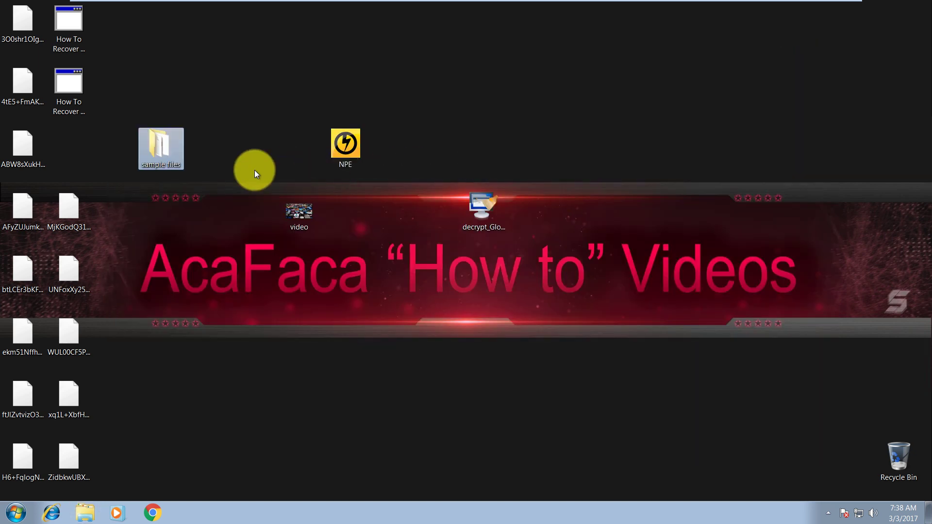
{"action": "right_click", "coordinate": [241, 107]}
{"action": "left_click", "coordinate": [271, 151]}
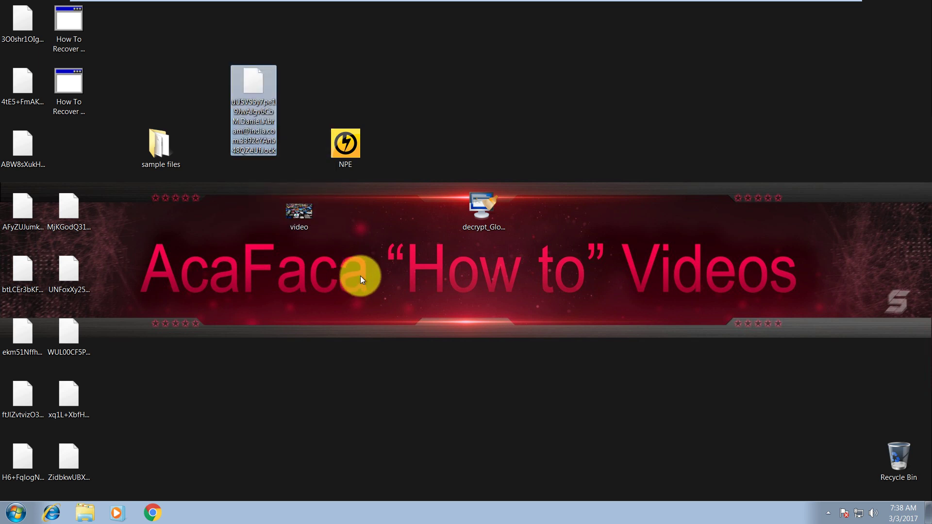
{"action": "left_click_drag", "start_coordinate": [301, 212], "coordinate": [263, 145]}
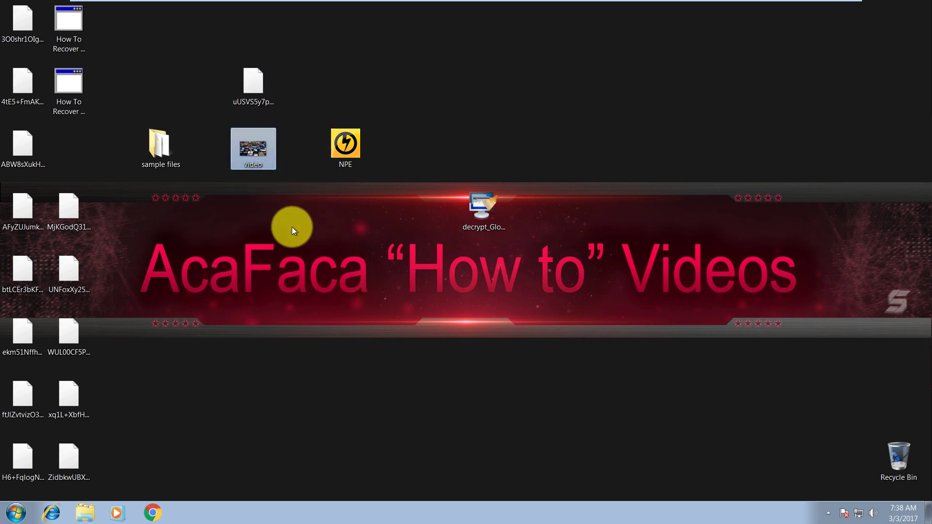
{"action": "left_click_drag", "start_coordinate": [292, 228], "coordinate": [251, 78]}
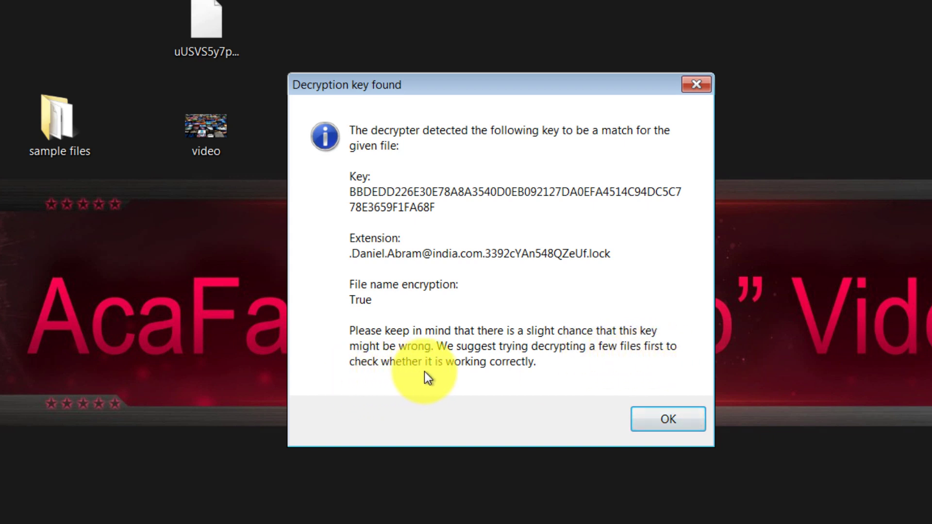
Dismiss the key-found message, accept the licence terms, and remove C:\ from the decryption list
{"action": "left_click", "coordinate": [671, 421]}
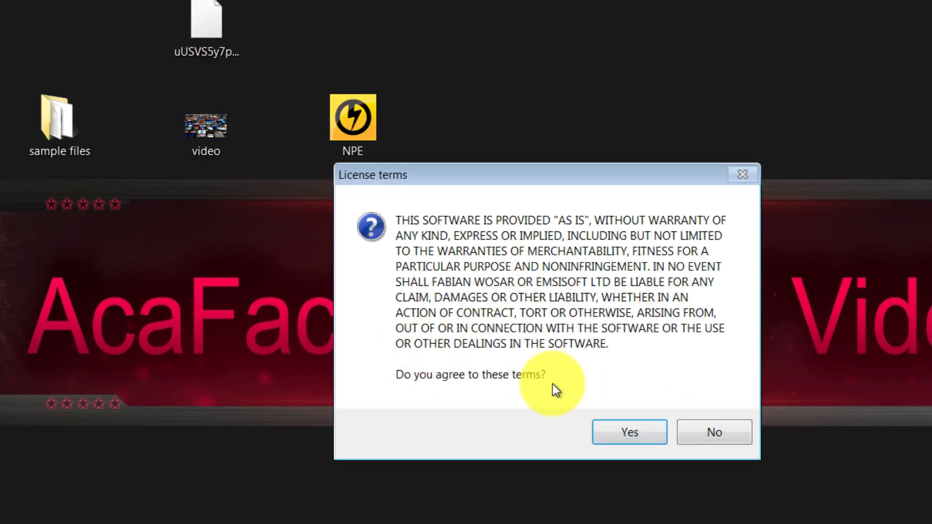
{"action": "left_click_drag", "start_coordinate": [563, 171], "coordinate": [473, 222]}
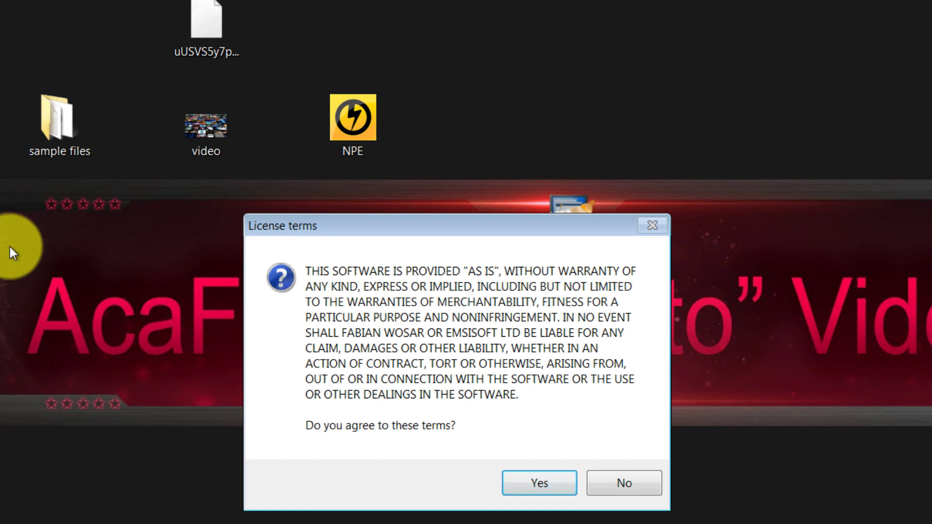
{"action": "left_click", "coordinate": [541, 481]}
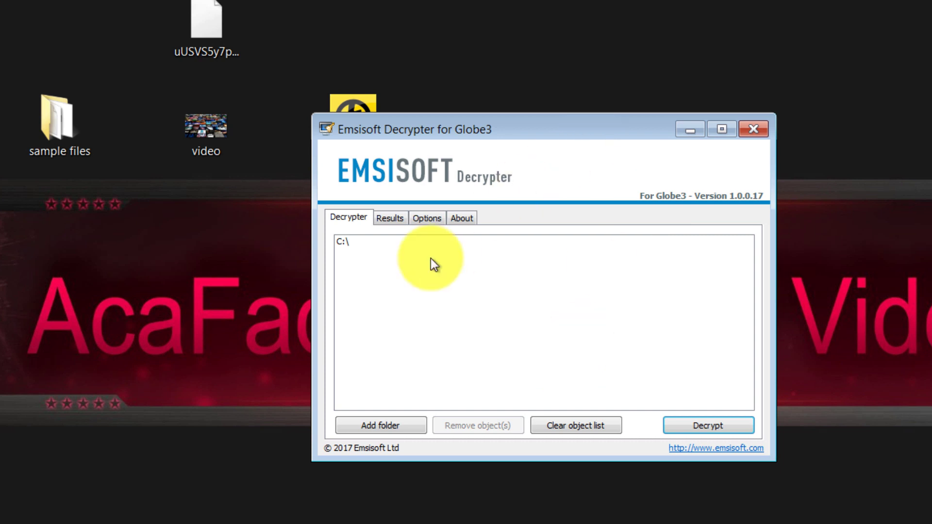
{"action": "left_click", "coordinate": [344, 242]}
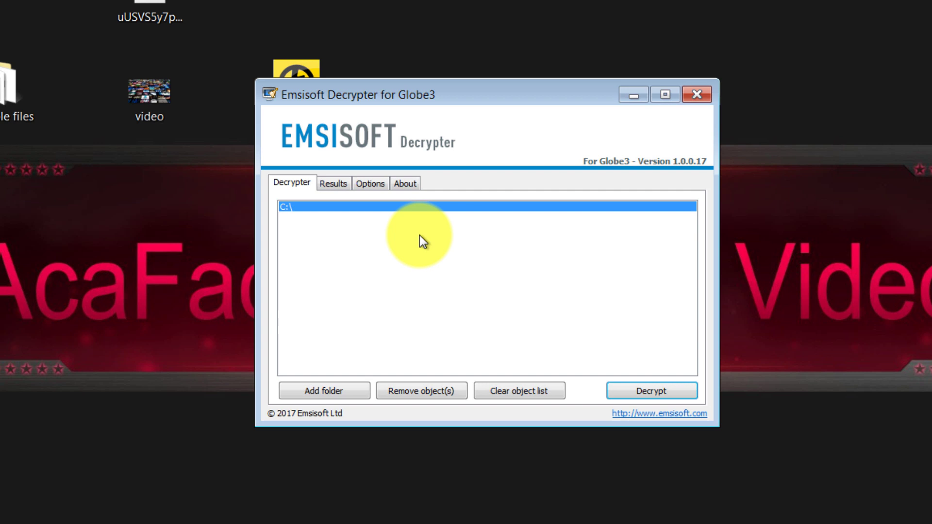
{"action": "left_click_drag", "start_coordinate": [424, 103], "coordinate": [293, 281]}
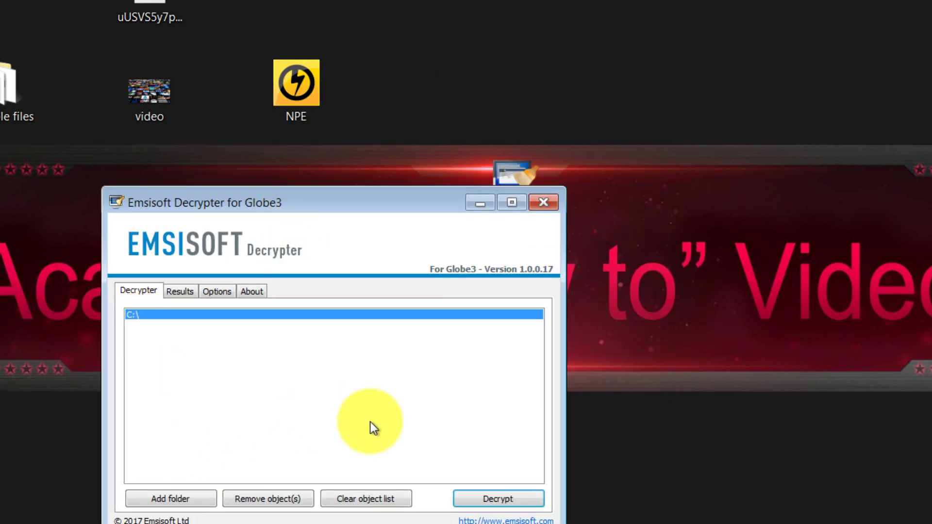
{"action": "left_click", "coordinate": [290, 500]}
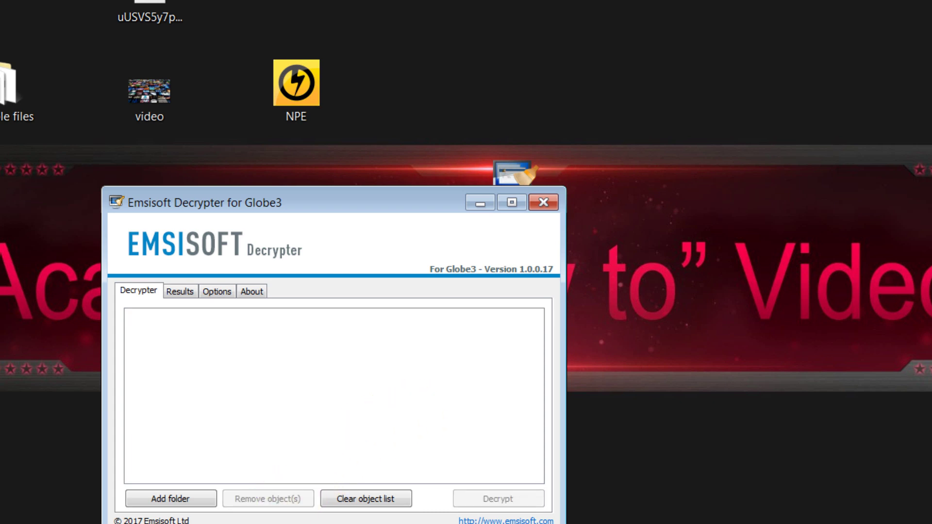
{"action": "left_click", "coordinate": [14, 92]}
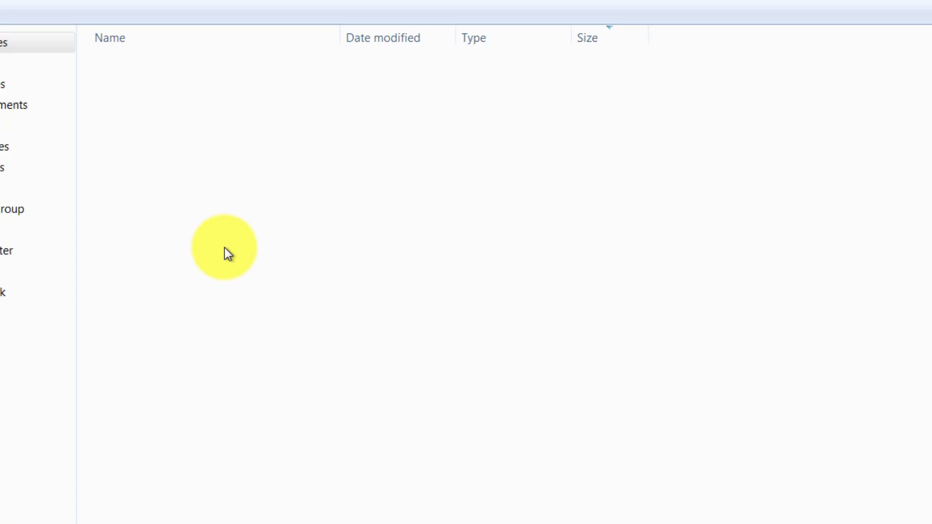
{"action": "left_click_drag", "start_coordinate": [217, 383], "coordinate": [266, 33]}
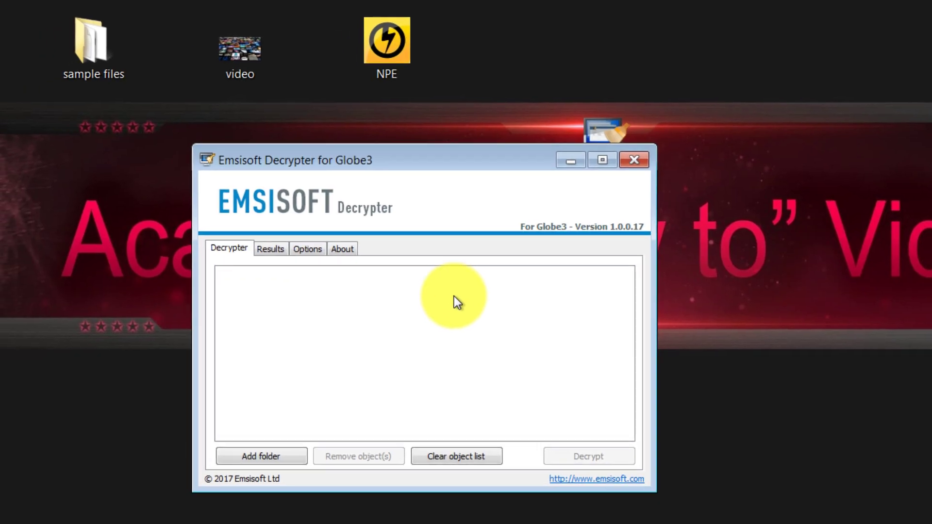
Add the desktop 'sample files' folder and run Decrypt until the log reports Finished
{"action": "left_click", "coordinate": [265, 458]}
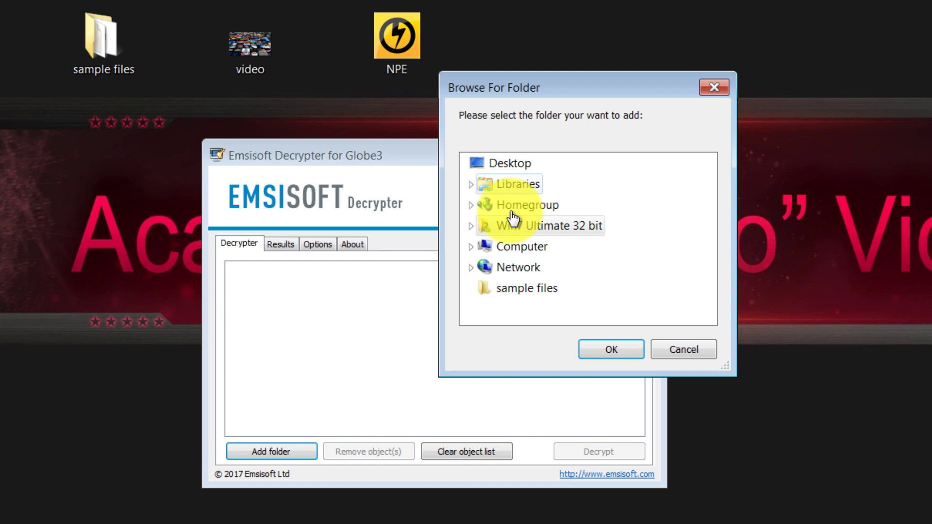
{"action": "left_click", "coordinate": [527, 289]}
{"action": "left_click", "coordinate": [622, 350]}
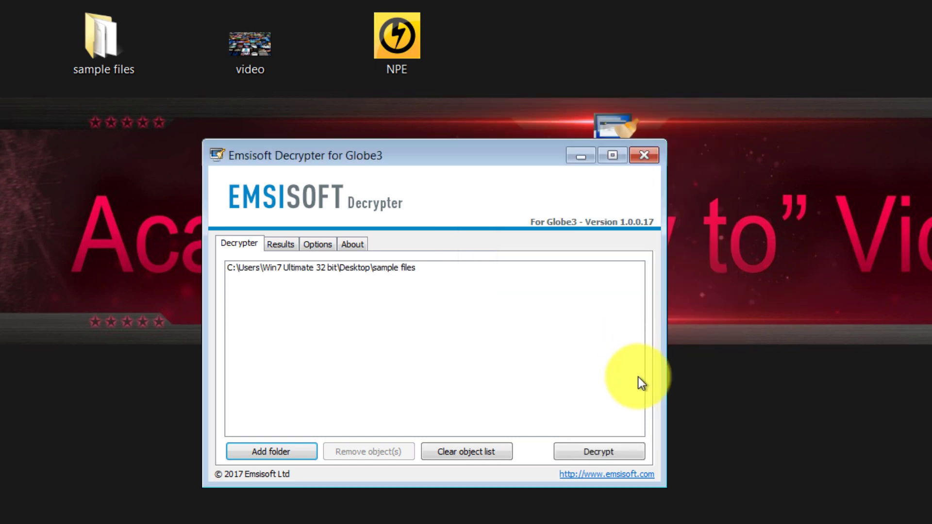
{"action": "left_click_drag", "start_coordinate": [503, 141], "coordinate": [503, 107]}
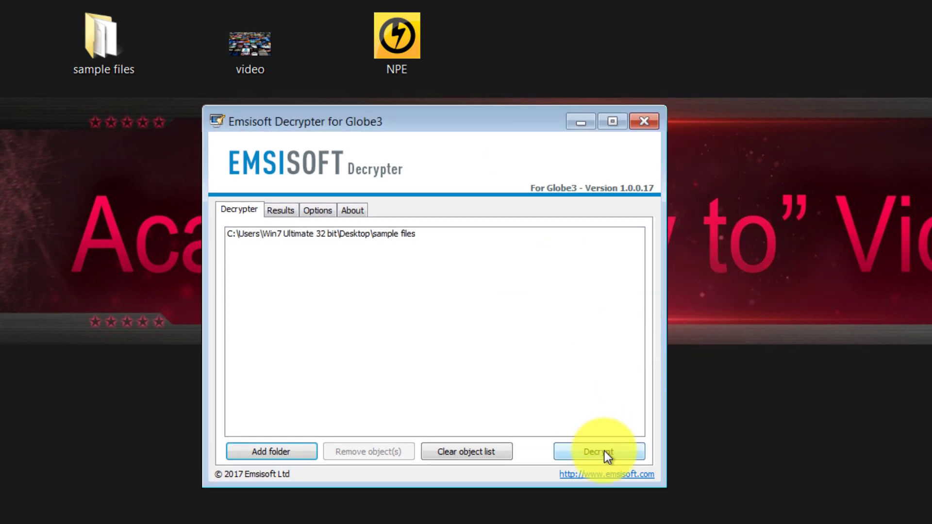
{"action": "left_click", "coordinate": [605, 451]}
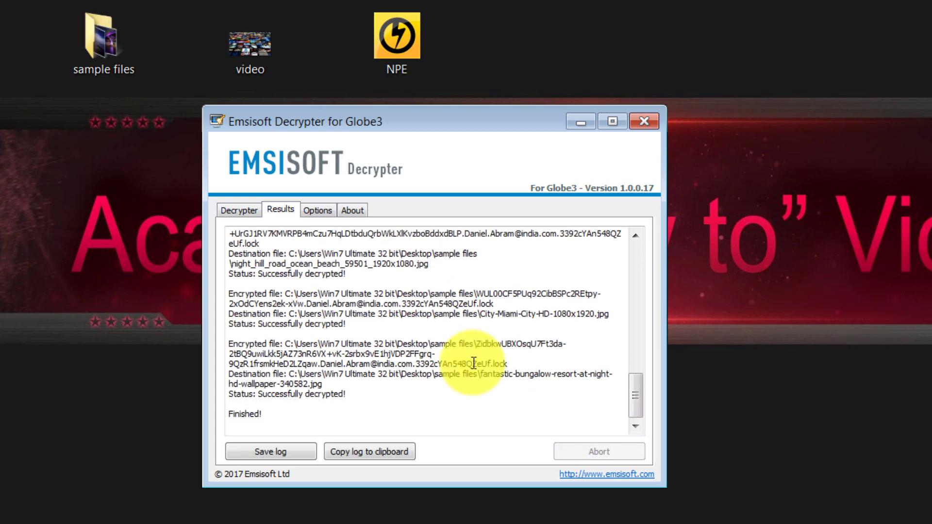
Close the decrypter, show 'sample files' sorted by type as large icons, and preview the violet background JPEG
{"action": "left_click", "coordinate": [653, 119]}
{"action": "double_click", "coordinate": [103, 31]}
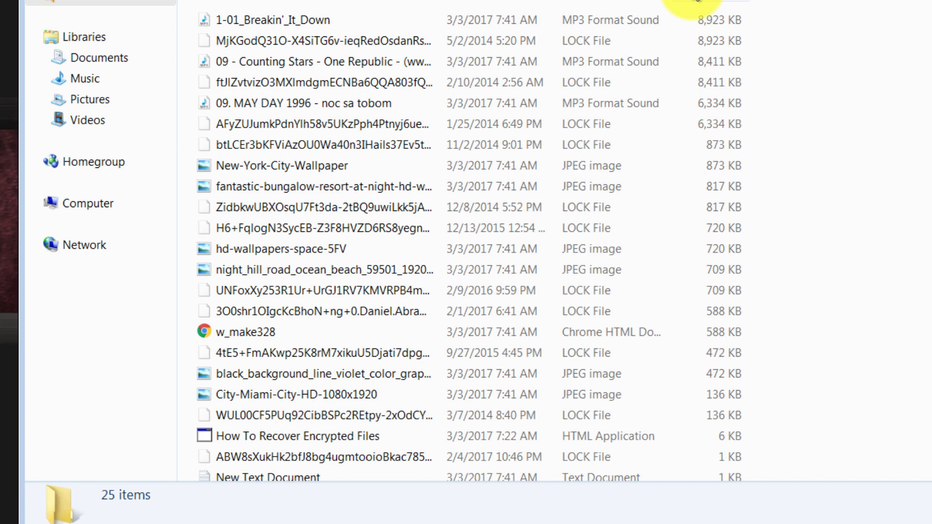
{"action": "left_click", "coordinate": [593, 1]}
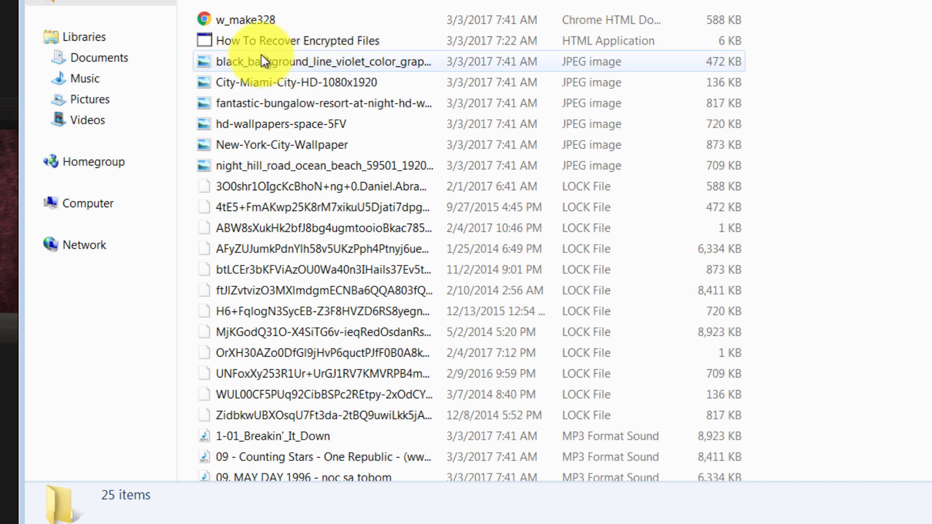
{"action": "left_click", "coordinate": [243, 61]}
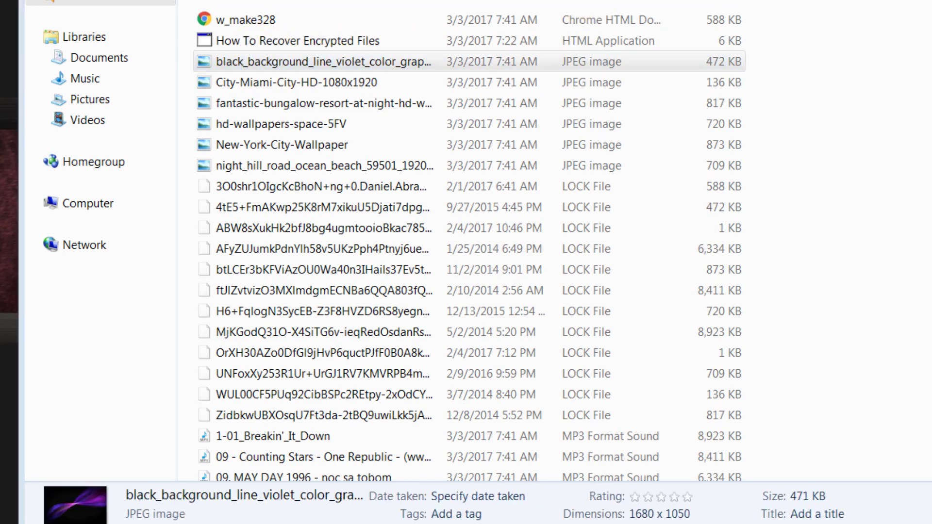
{"action": "key", "text": "ctrl+shift+3"}
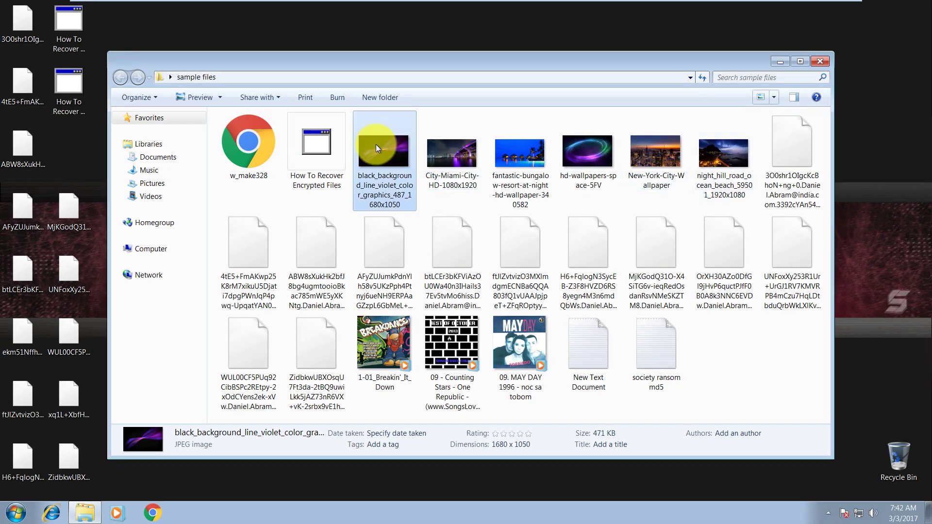
{"action": "double_click", "coordinate": [376, 144]}
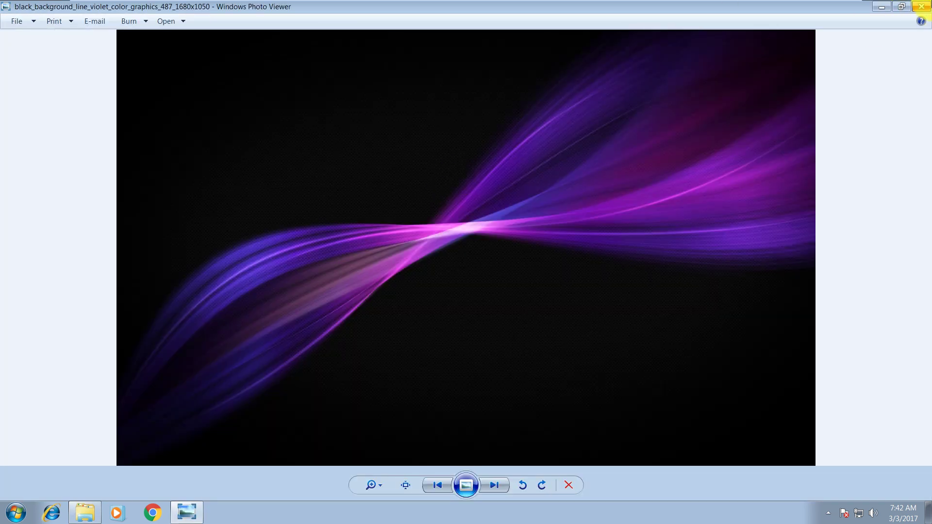
{"action": "left_click", "coordinate": [921, 6]}
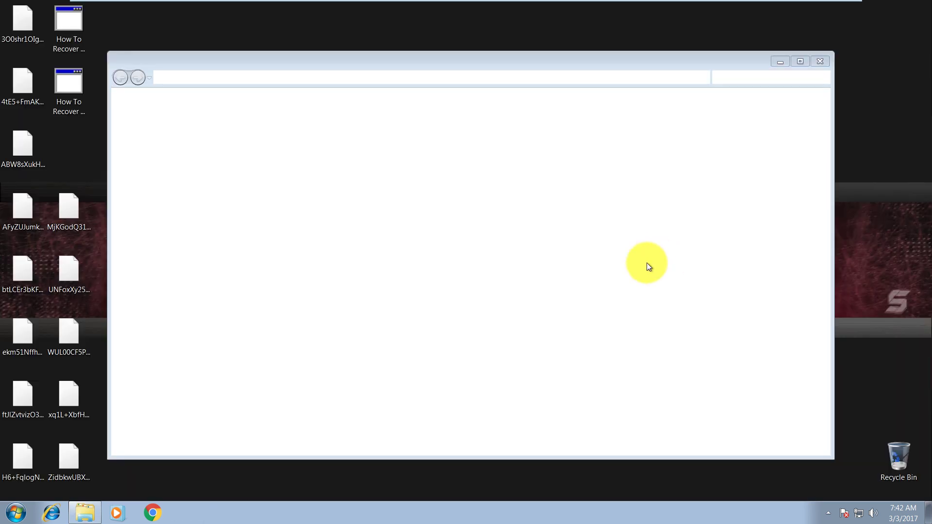
Close the 'sample files' Explorer window to return to the desktop
{"action": "left_click", "coordinate": [820, 61]}
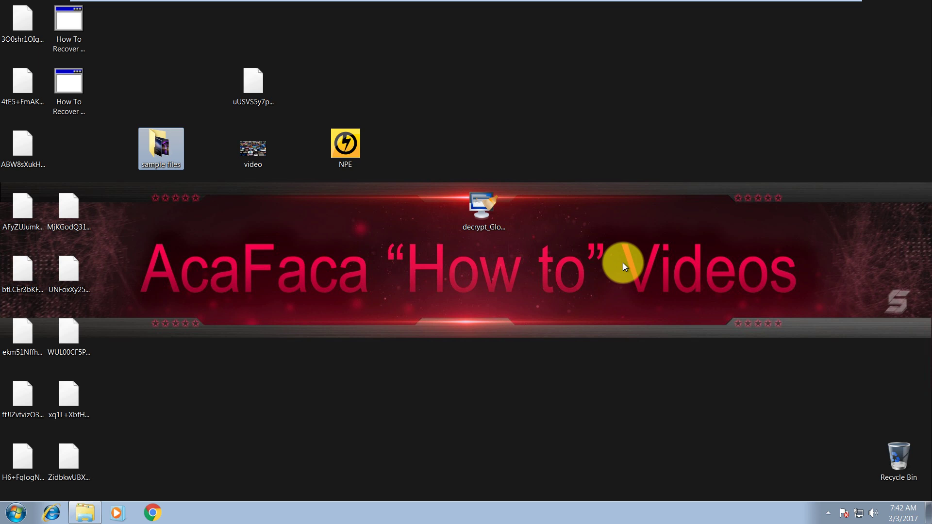